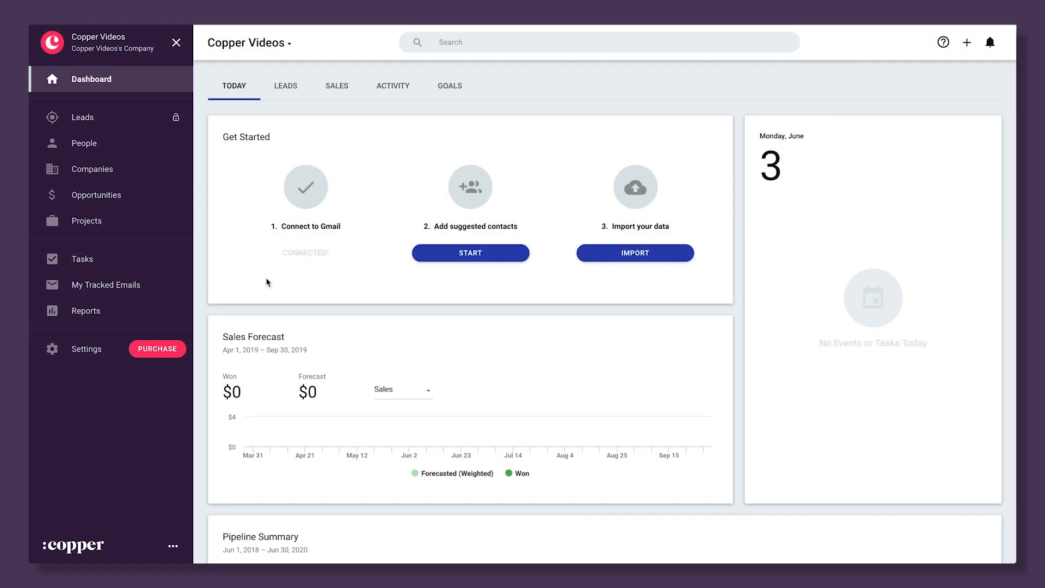
Delete the Business Development pipeline in the pipeline settings
click(96, 357)
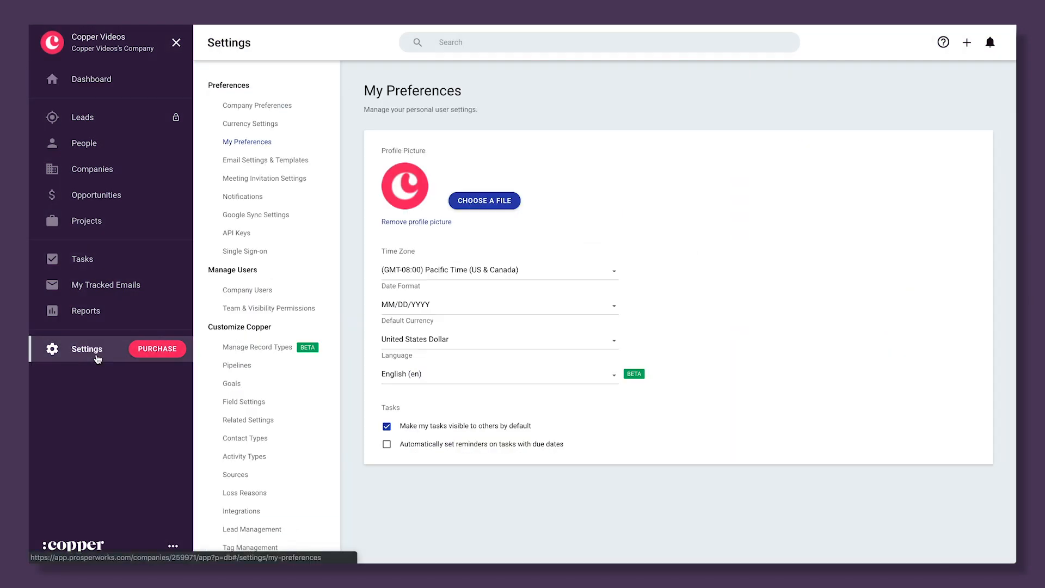
click(230, 368)
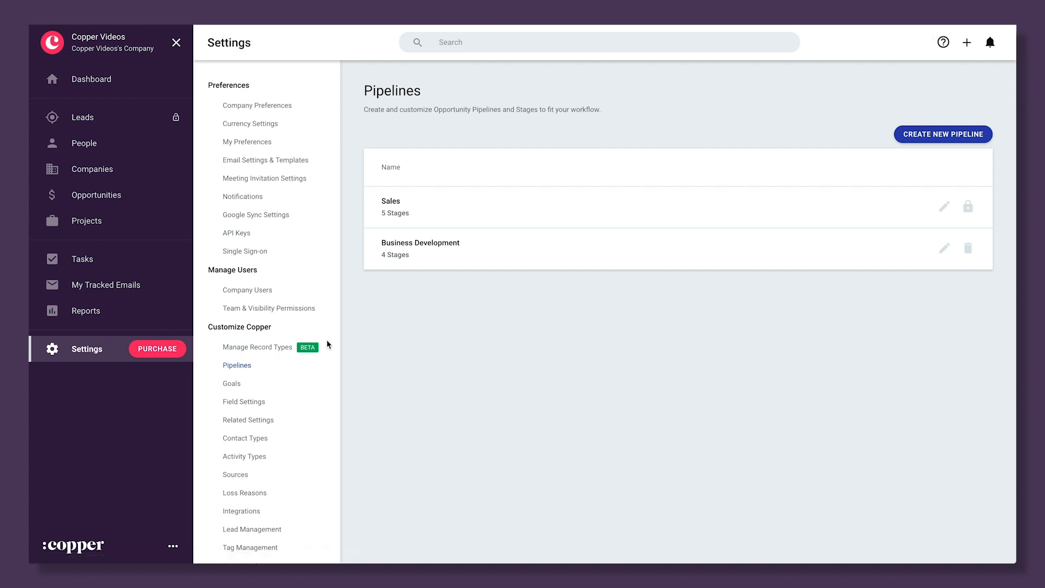
click(969, 250)
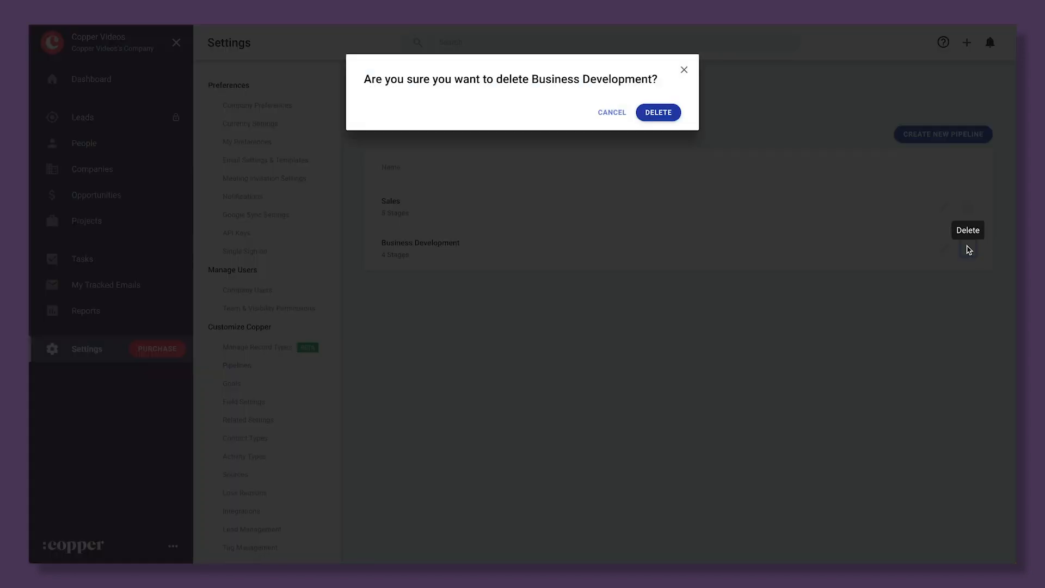
click(661, 116)
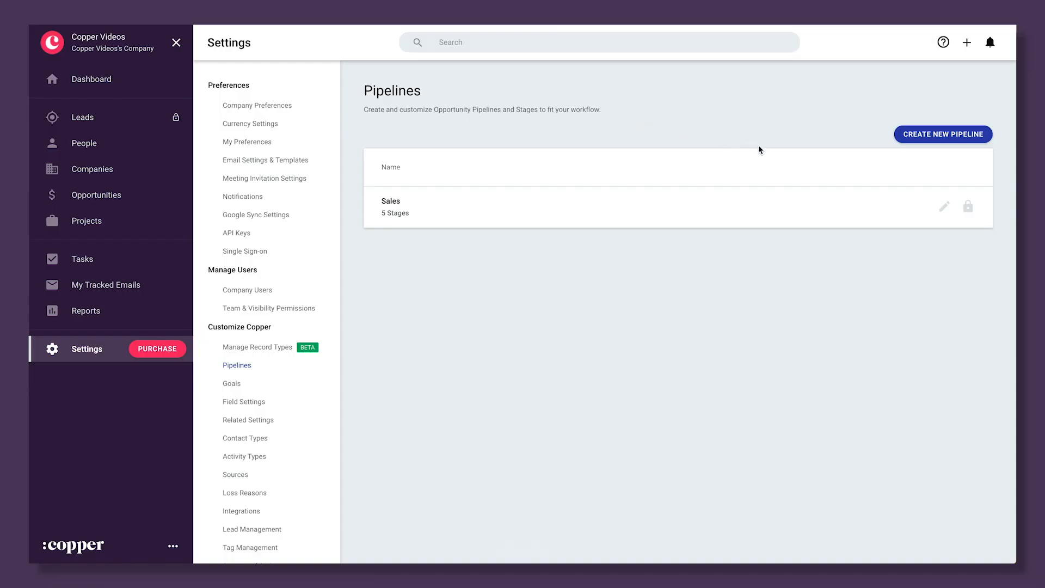
Edit the Sales pipeline, renaming it "Copper Sales" and its Follow-up stage "Initial Outreach"
click(944, 206)
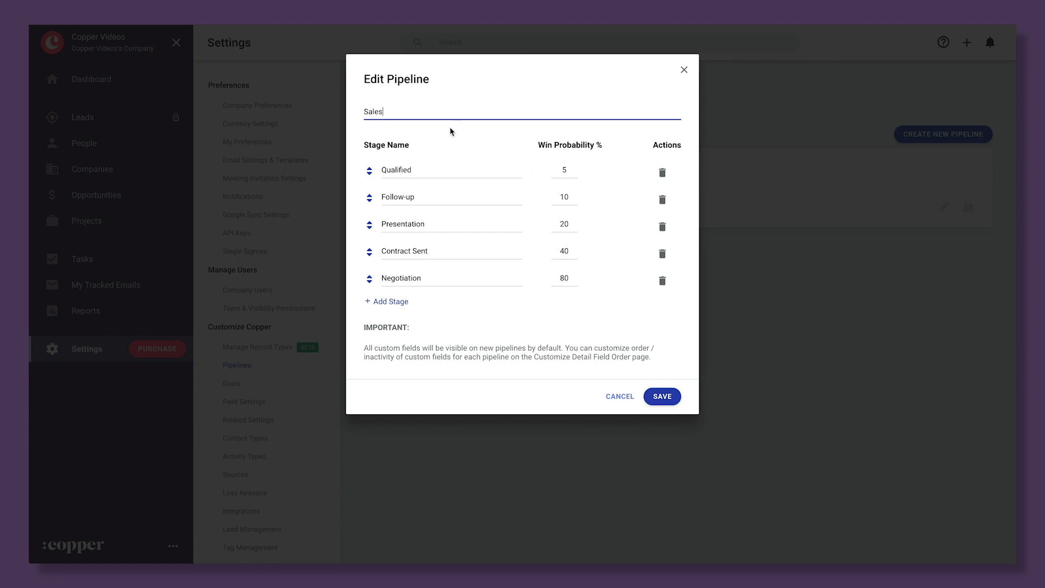
text(Copper)
triple_click(426, 196)
text(Ini)
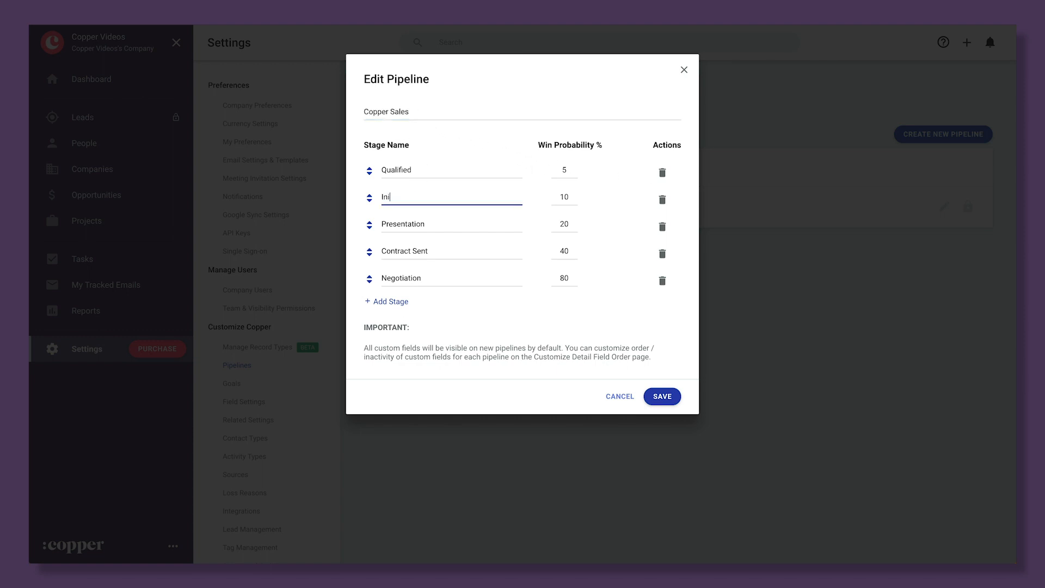
text(tial Outreach)
Add a "Contract Received" stage with a 90% win probability to the pipeline and save the changes
click(391, 301)
text(Contr)
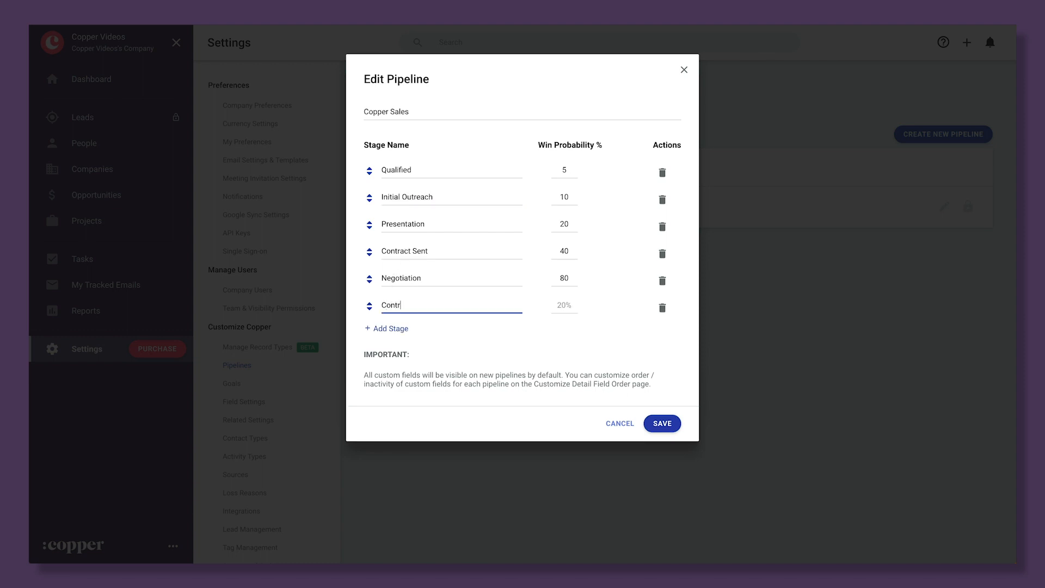
text(act Received)
key(Tab)
text(90)
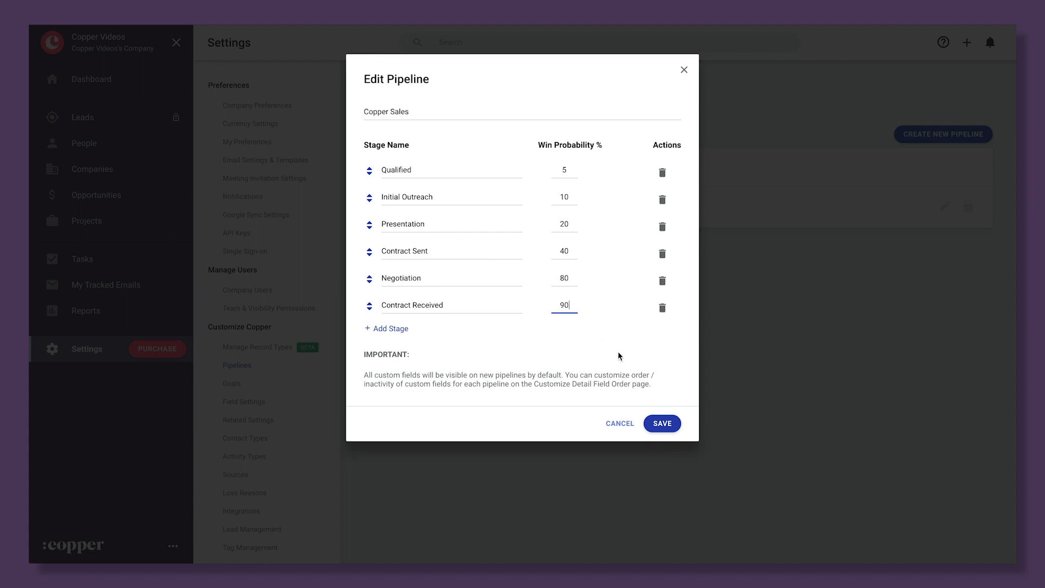
click(663, 428)
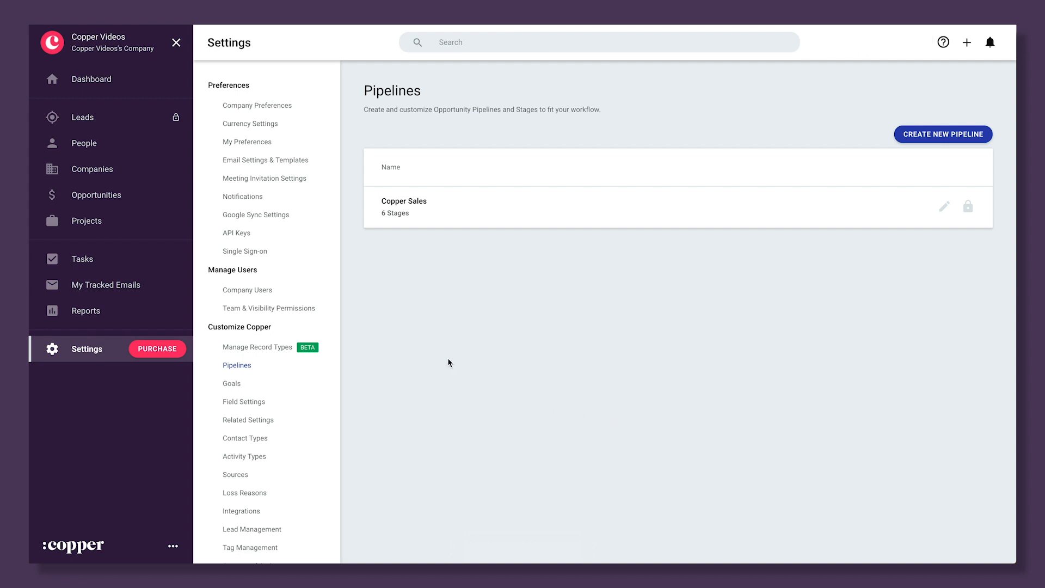
In the opportunities board, move "8 New Copy Machines (sample)" to the Contract Signed! stage
click(116, 196)
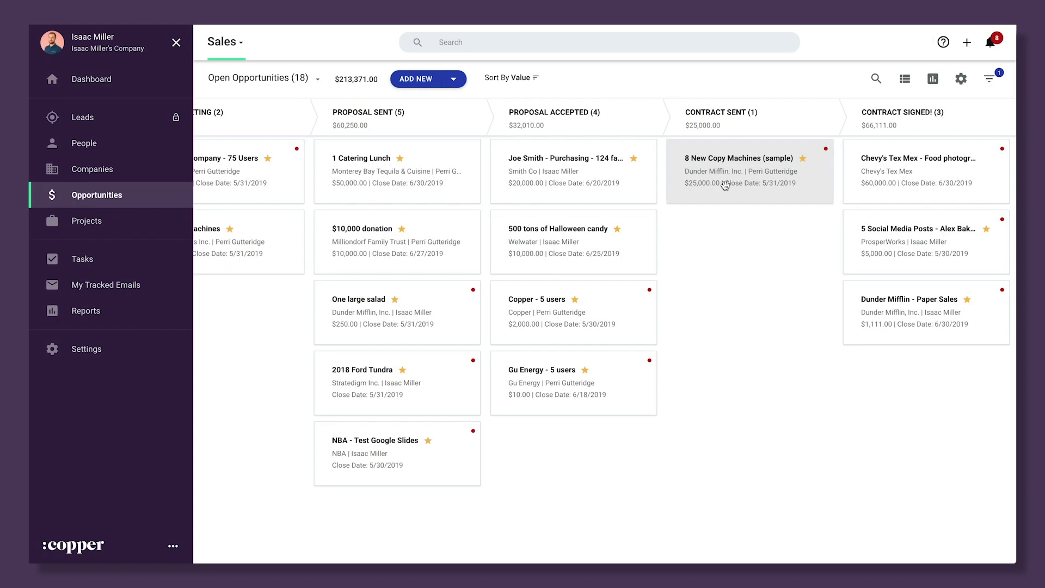
drag(725, 185, 886, 183)
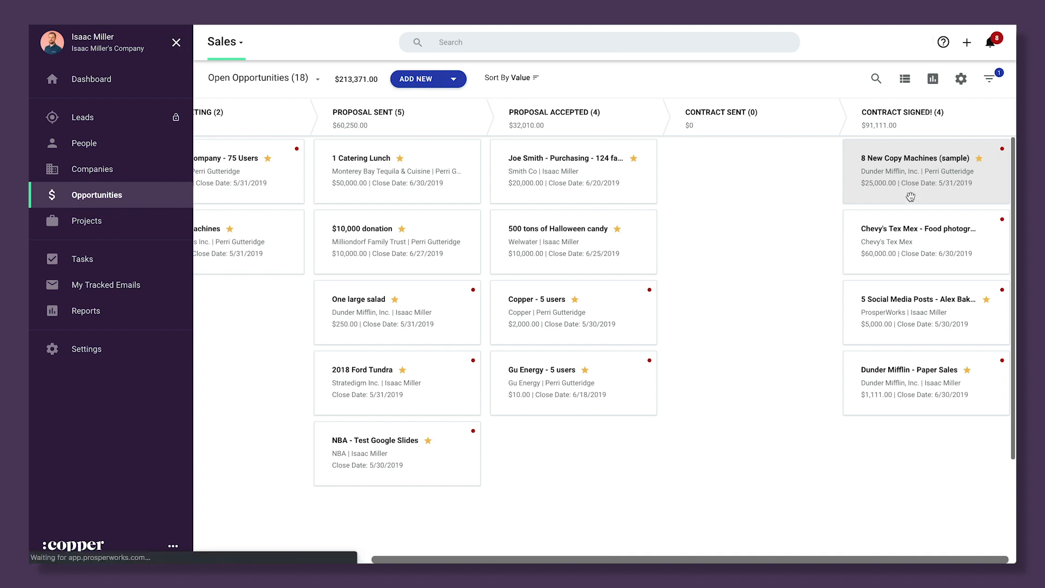
Add a note to the copy machines opportunity mentioning the teammate: "They signed the contract. Thanks for all the help on this!"
click(910, 197)
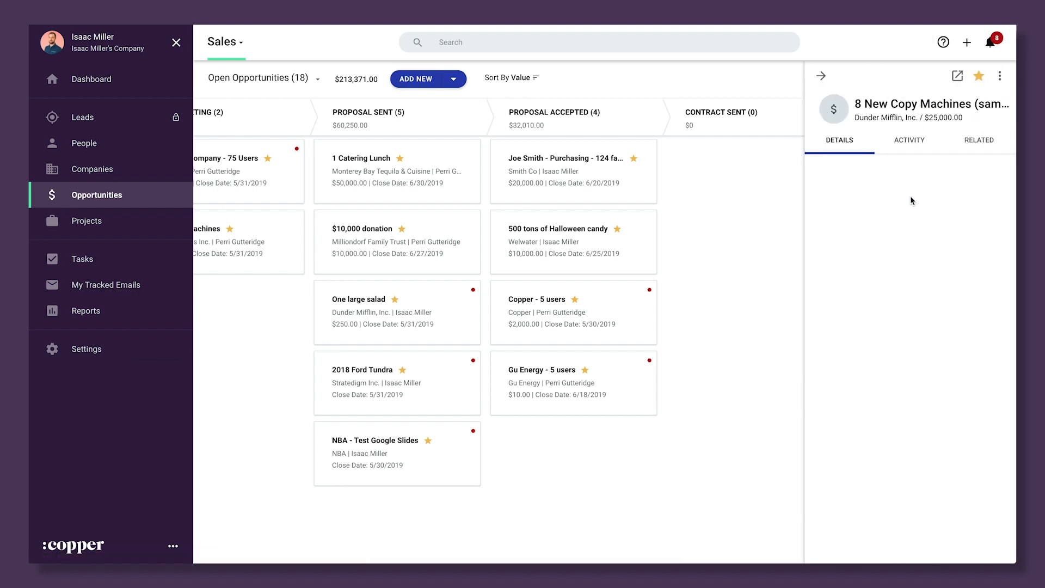
click(918, 150)
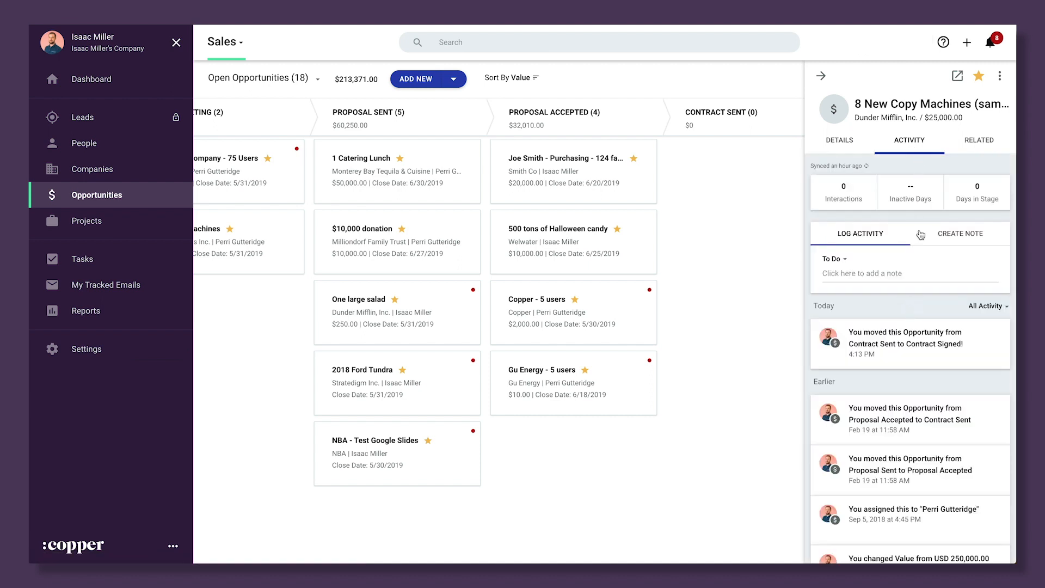
click(944, 237)
click(908, 259)
text(@p)
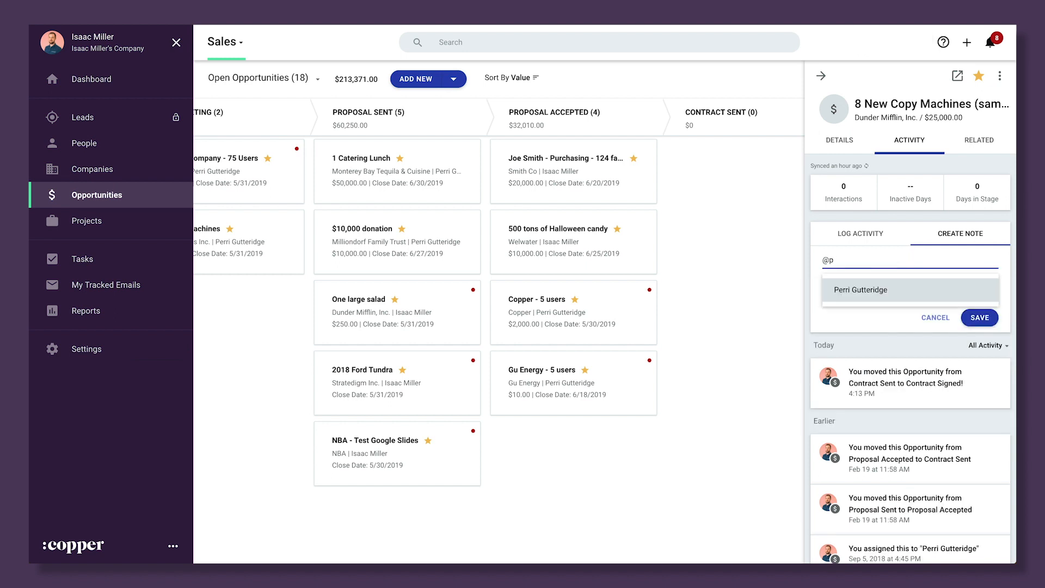
click(884, 288)
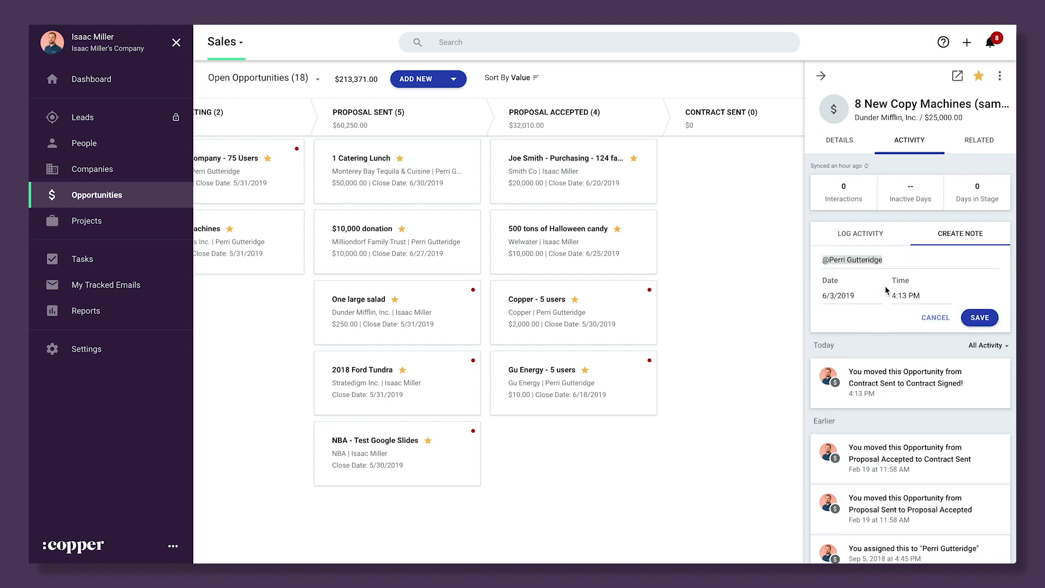
text(They signed the contract. Thanks for all the help on this!)
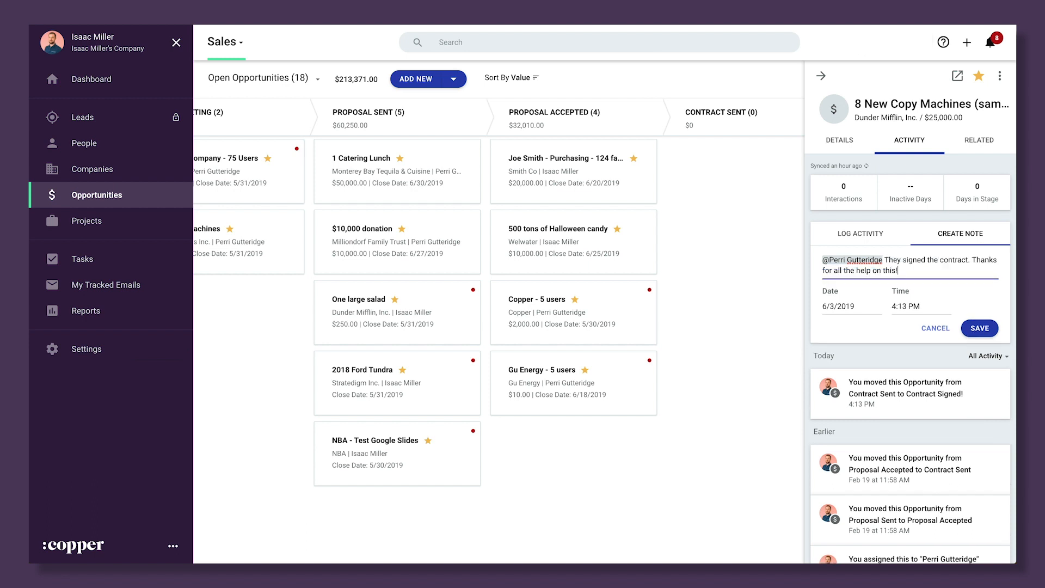
click(980, 328)
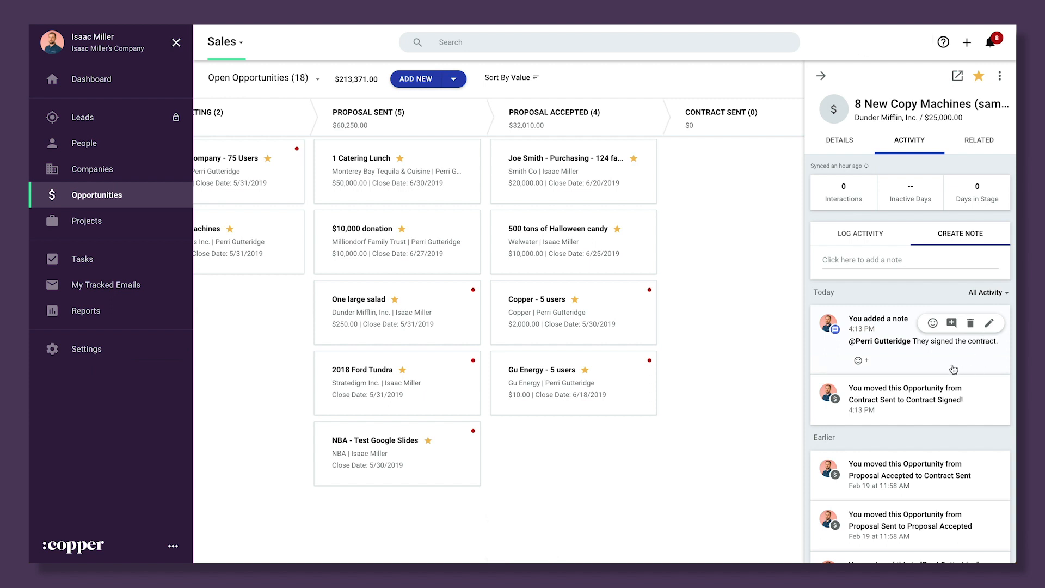
React to the new note with the party popper emoji and post the comment "Really great work on this."
click(860, 361)
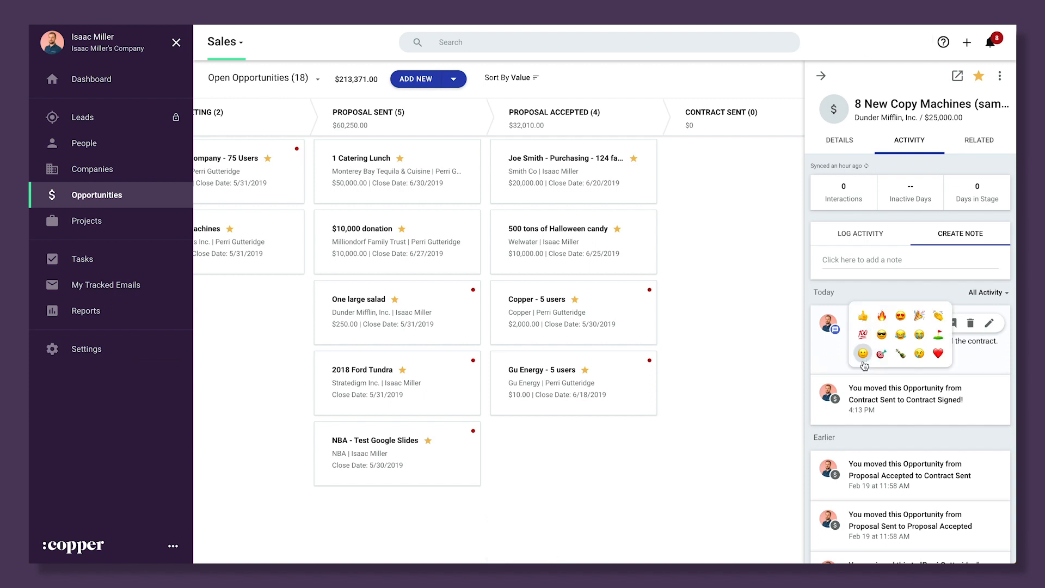
click(919, 317)
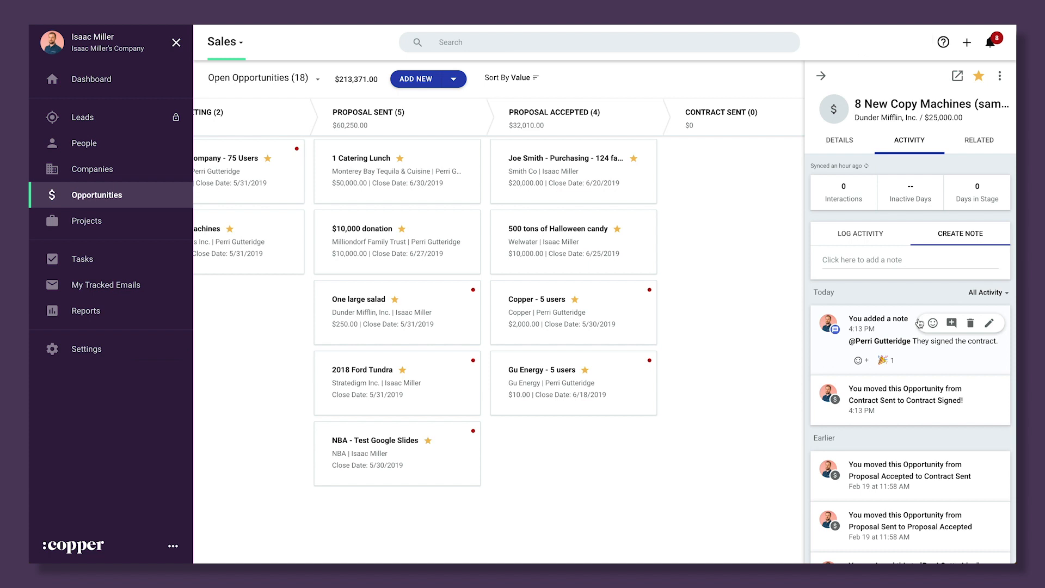
click(952, 325)
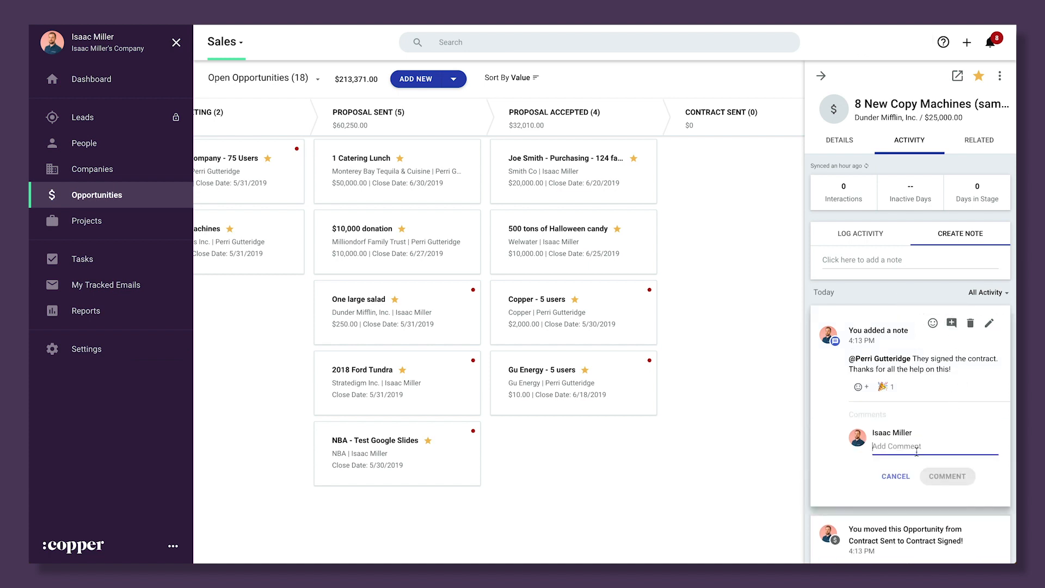
text(Really grea)
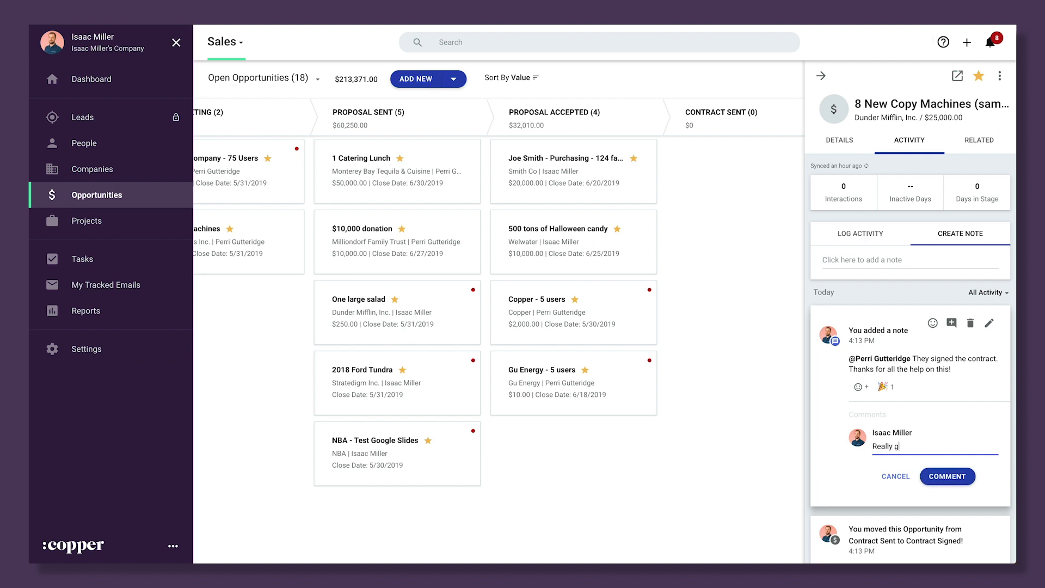
text(t work on this.)
click(947, 484)
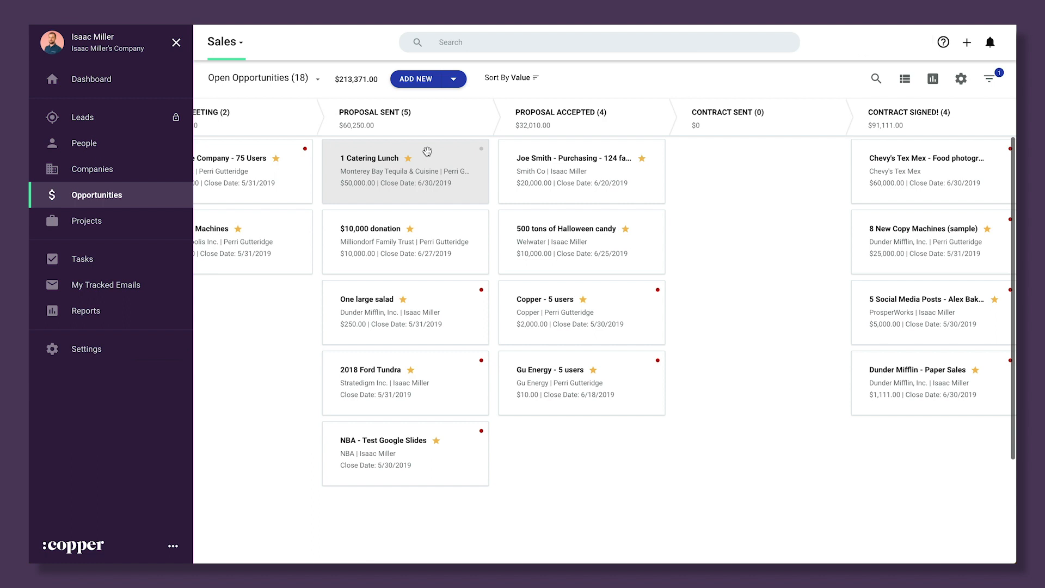
Mark the "1 Catering Lunch" opportunity as abandoned with the final note "Out of budget for this year. Revisit in 6 months."
drag(429, 153, 492, 527)
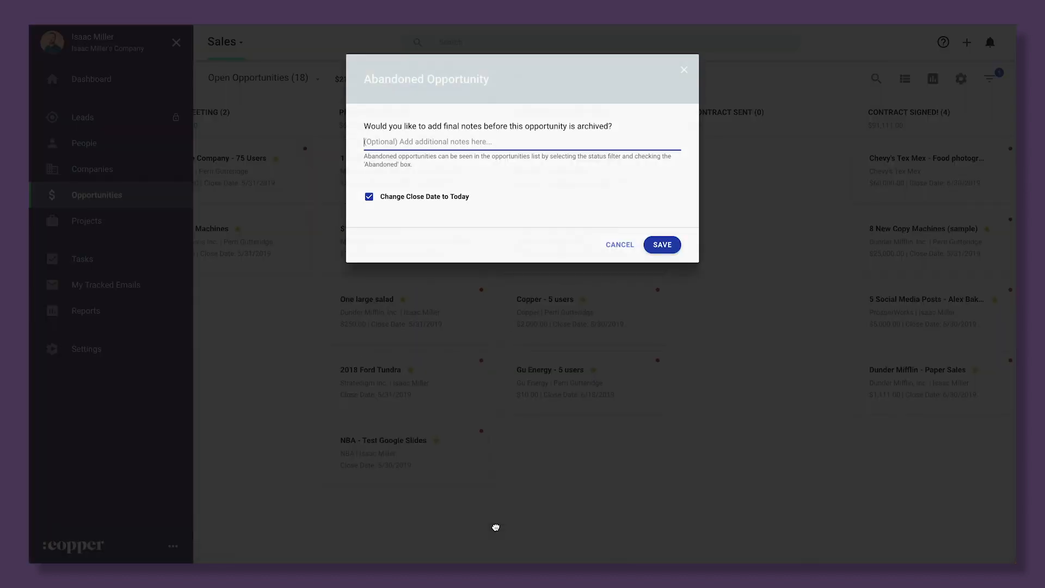
text(Out of bu)
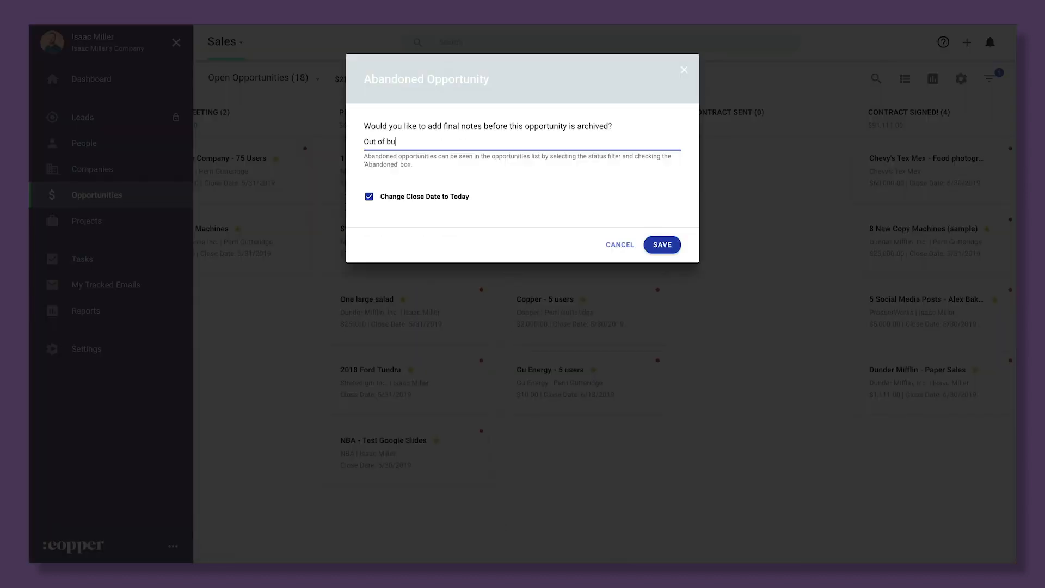
text(dget for this year. Revisit in 6 months.)
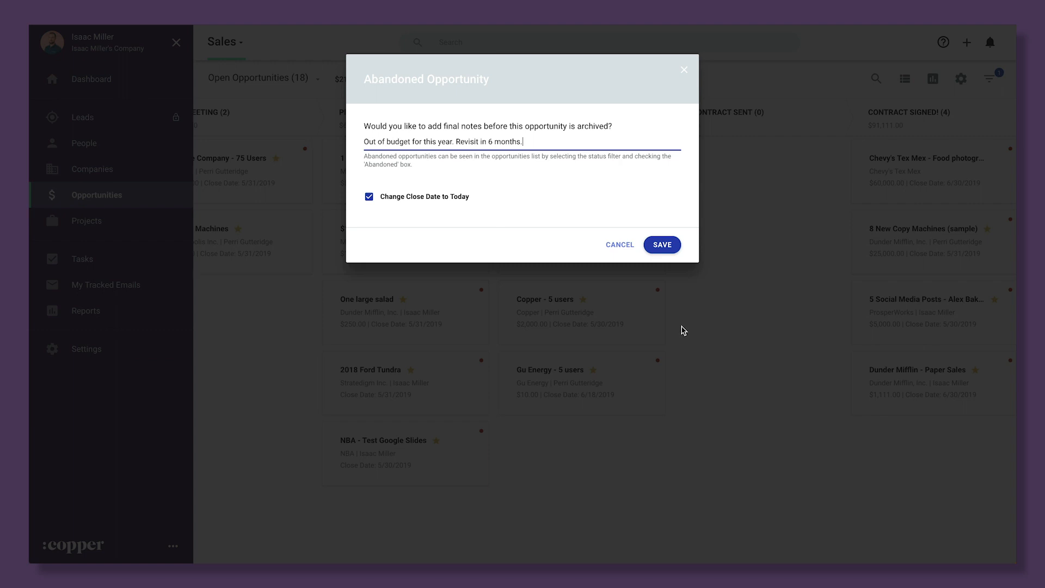
click(663, 245)
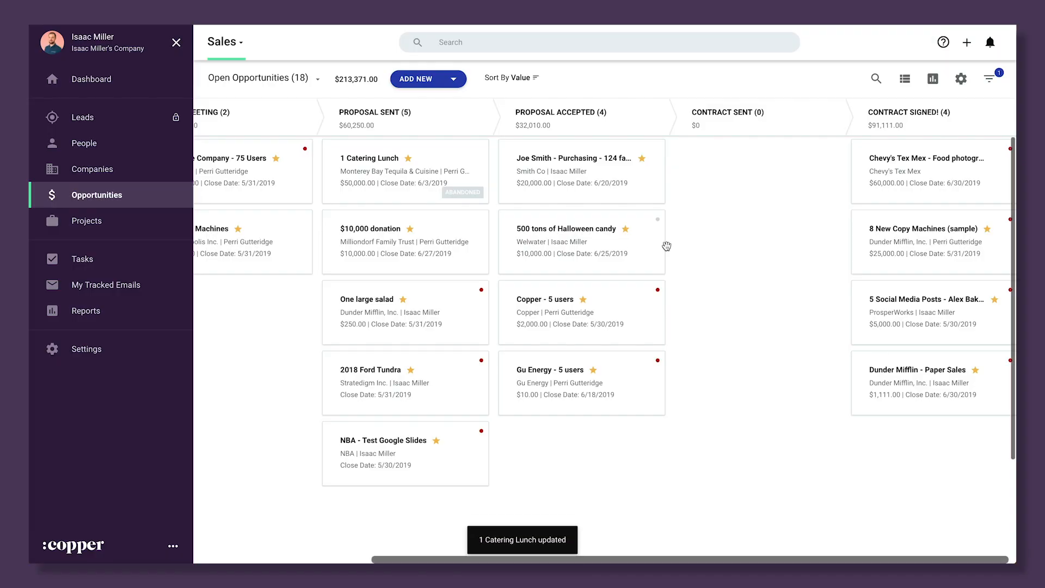
Create a related task for the "1 Catering Lunch" opportunity named "Follow up on abandoned deal in 6 months."
click(464, 159)
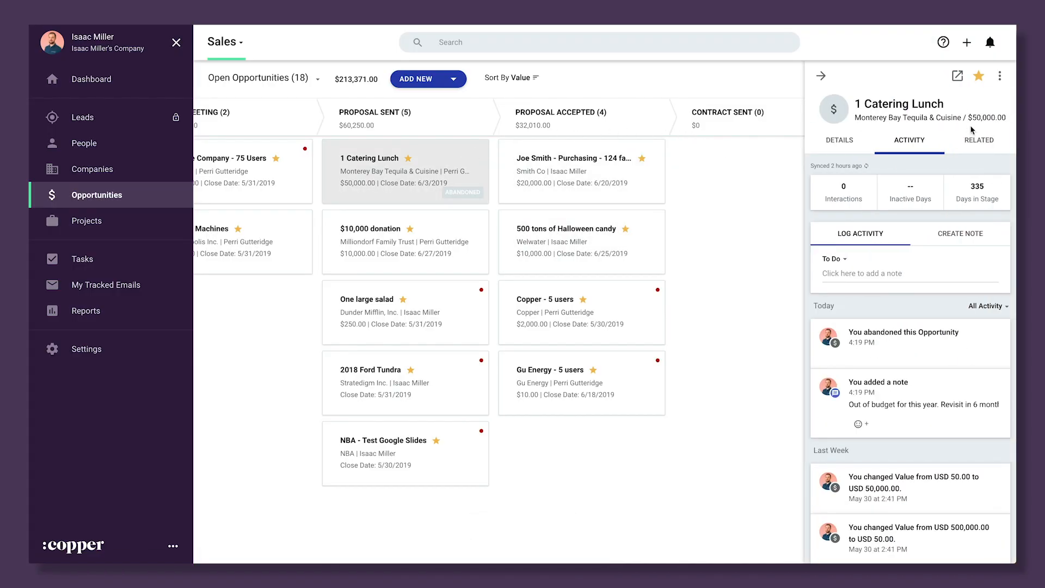
click(979, 140)
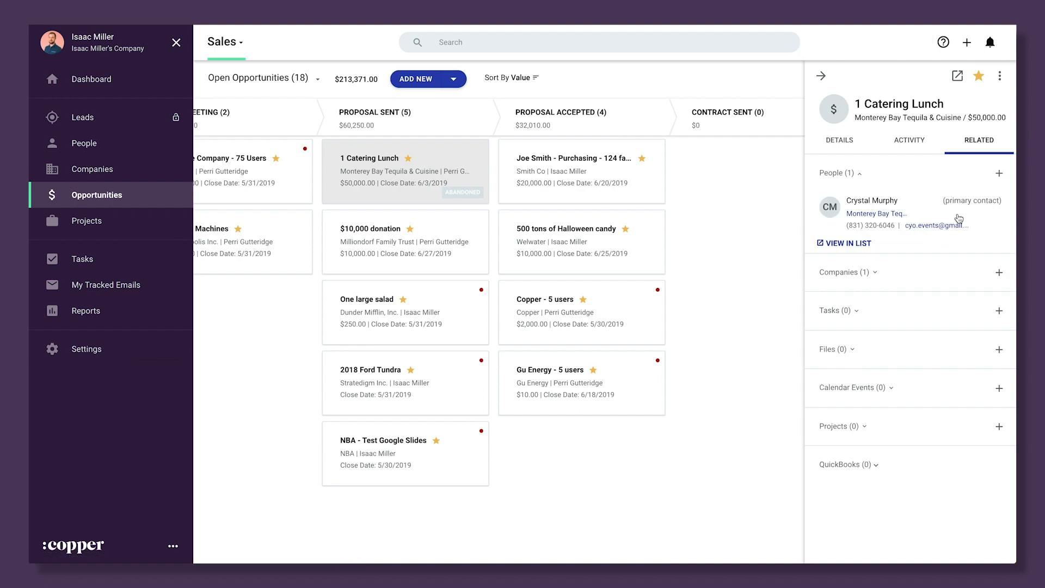
click(999, 311)
text(Follow up on abandoned)
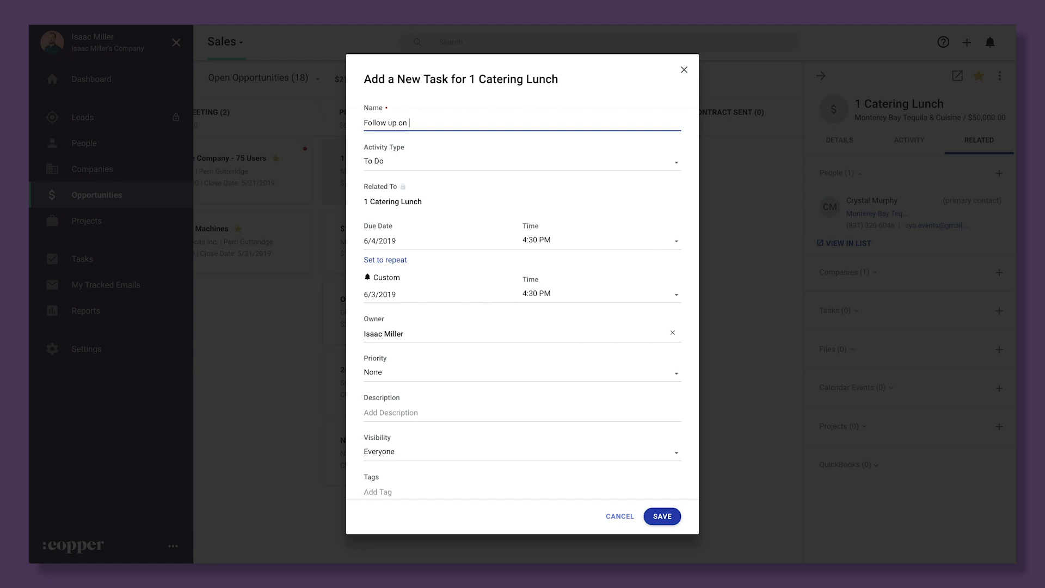
text( deal in 6 months.)
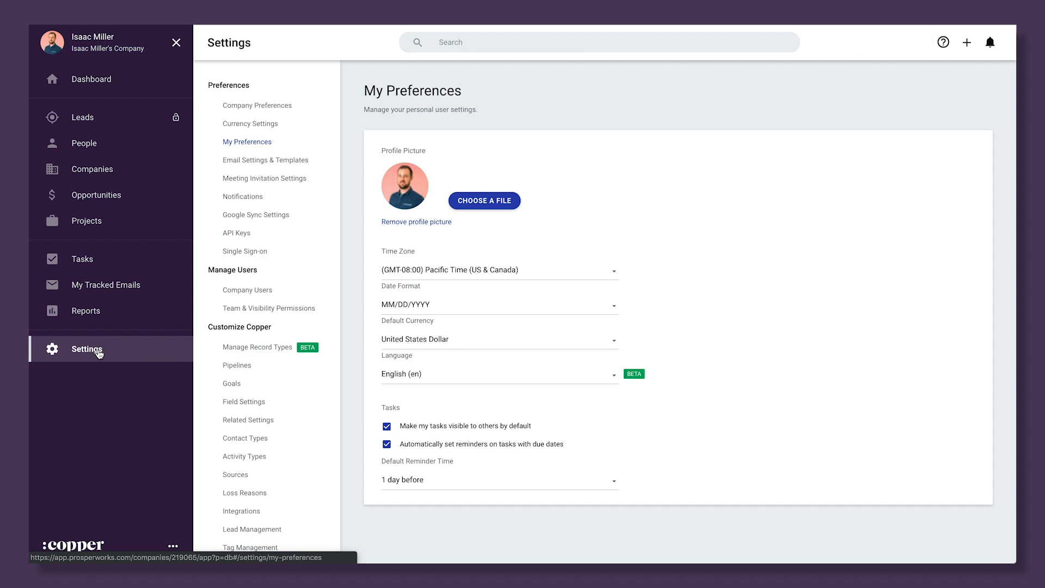
Start a new custom field for opportunities in the field settings with the type Multi Select Dropdown
click(235, 405)
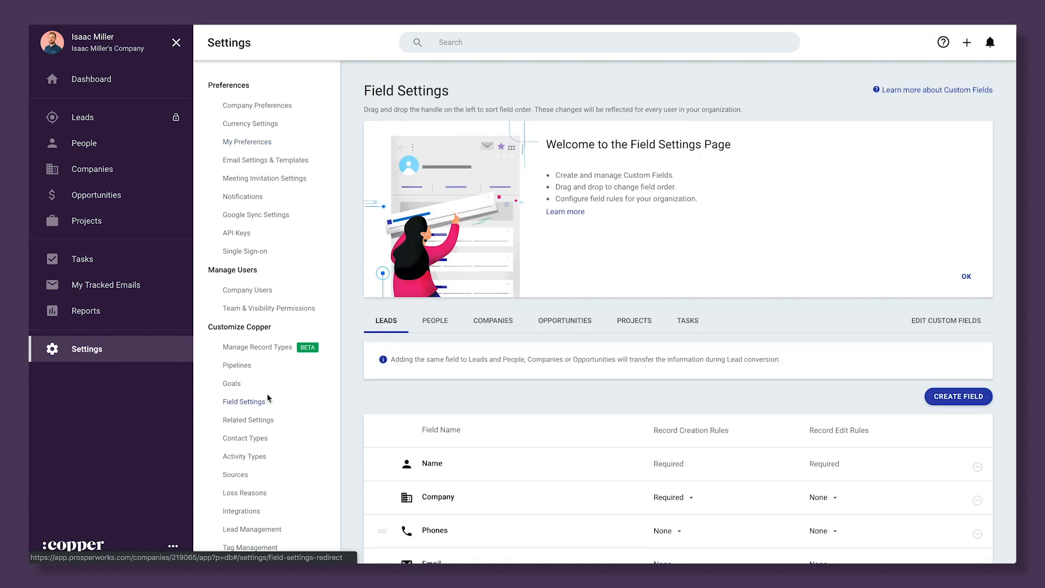
click(552, 331)
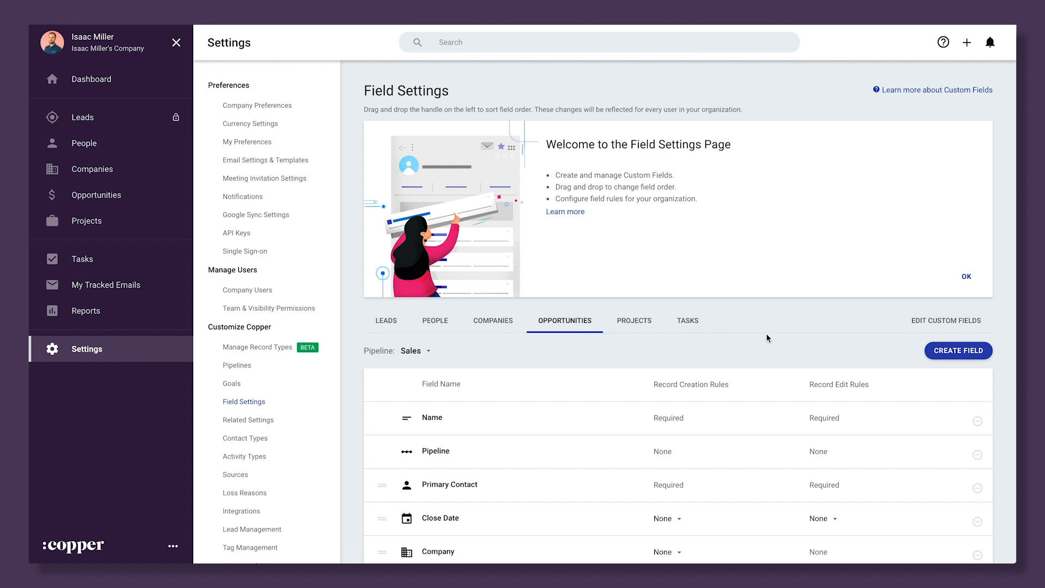
click(957, 352)
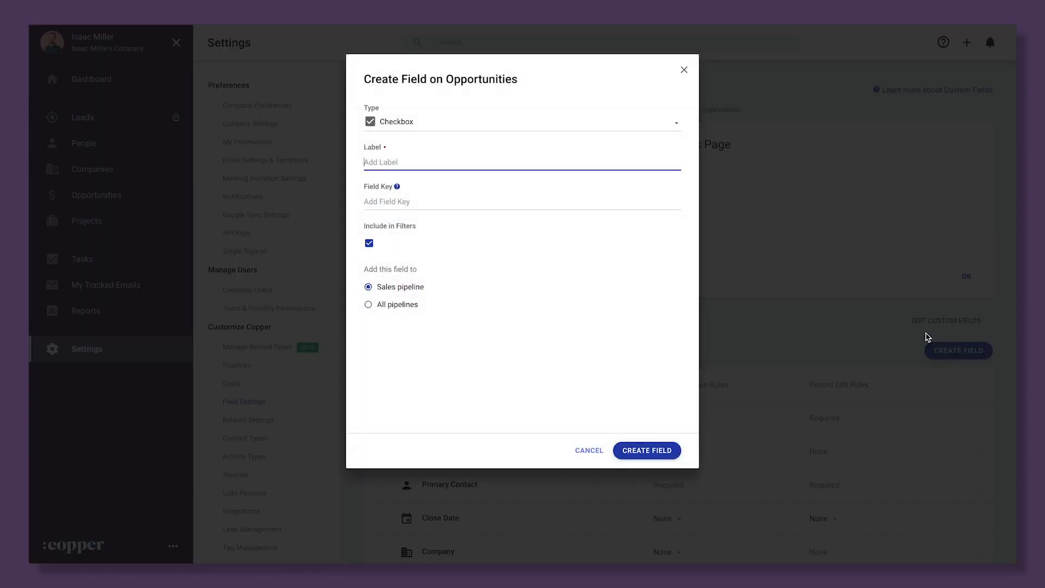
click(677, 128)
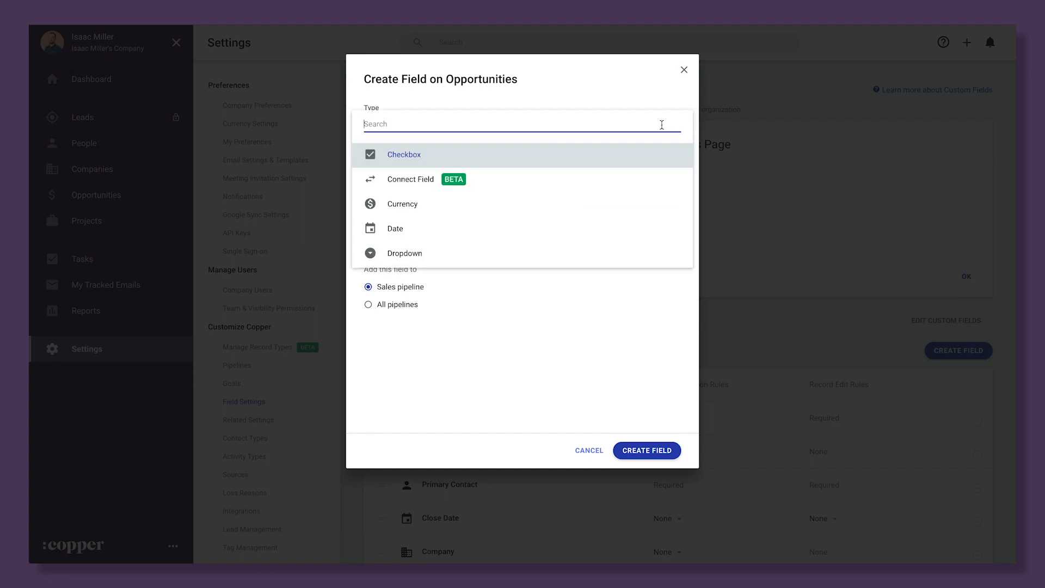
scroll(611, 181, down, 3)
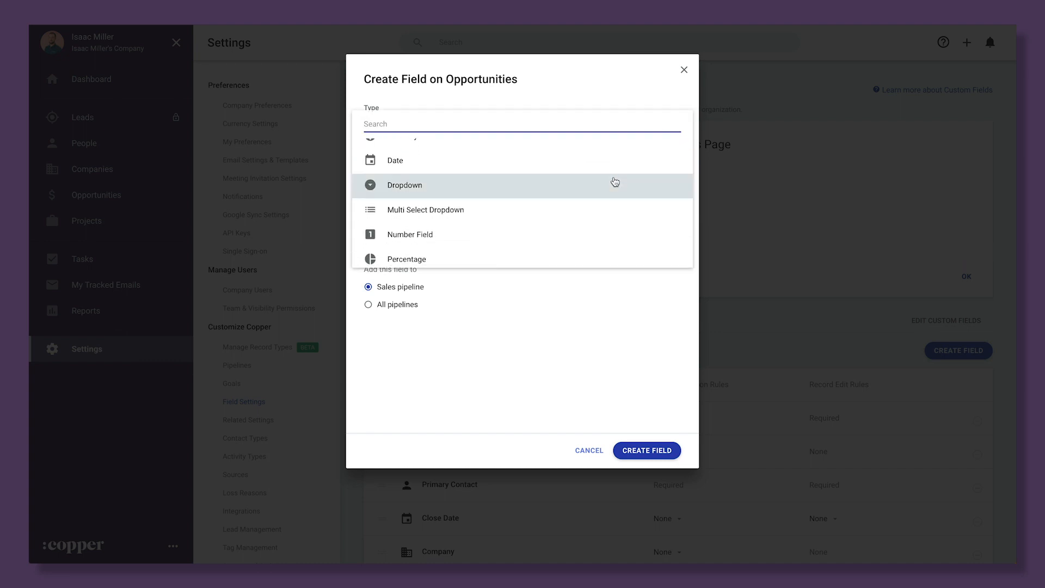
click(557, 208)
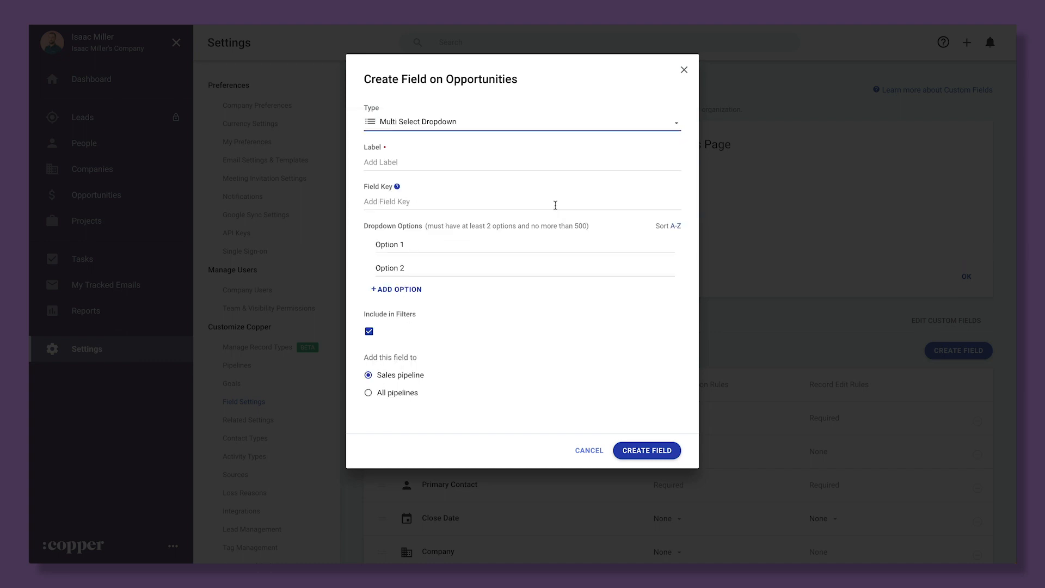
Label the field "Product Selection", give it the options "Product 1" and "Product 2", and create it for the Sales pipeline
click(477, 167)
text(Pr)
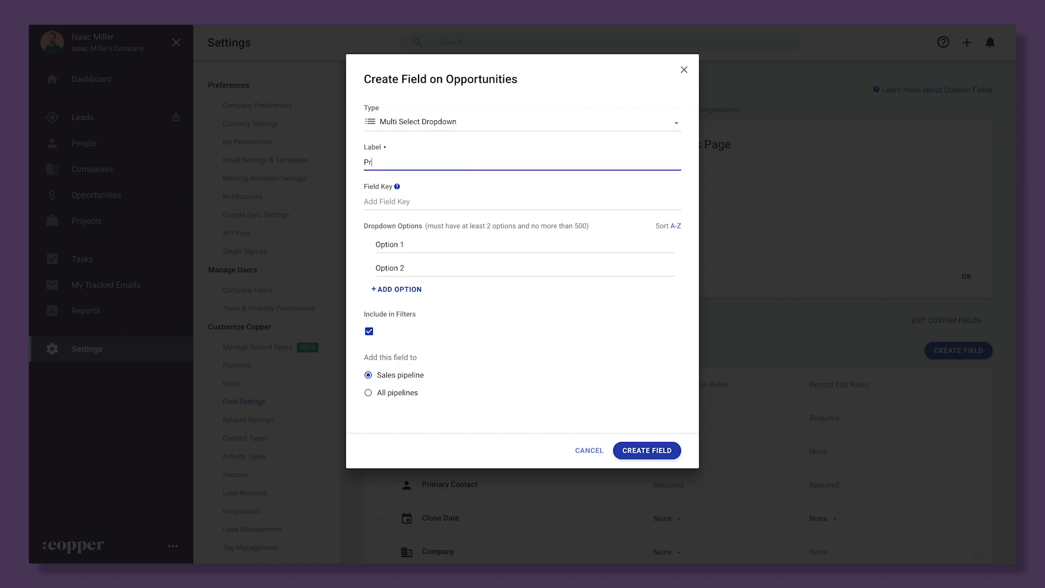
text(oduct Selection)
text(roduct 1)
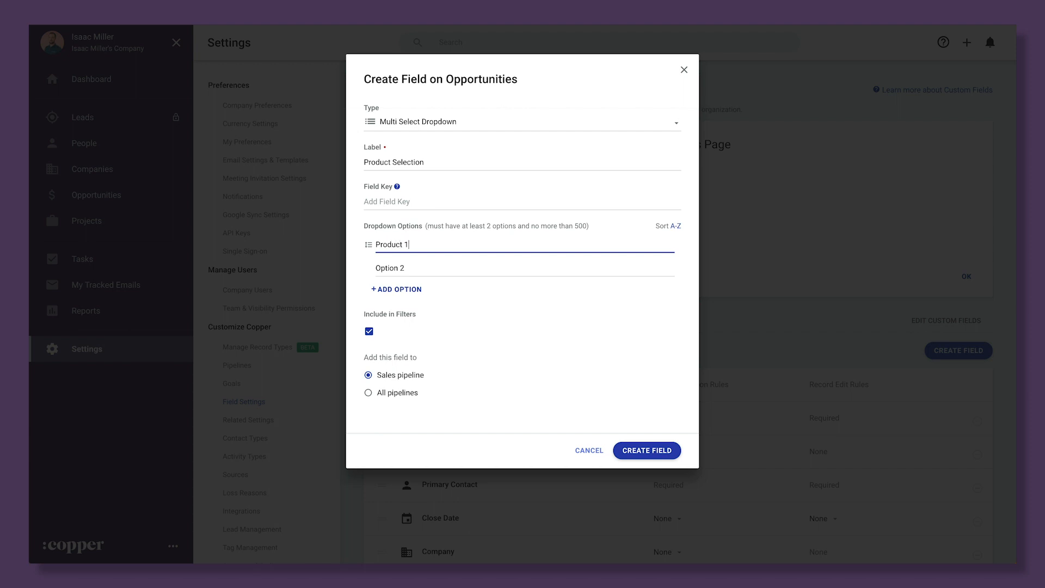
key(Tab)
text(Product 2)
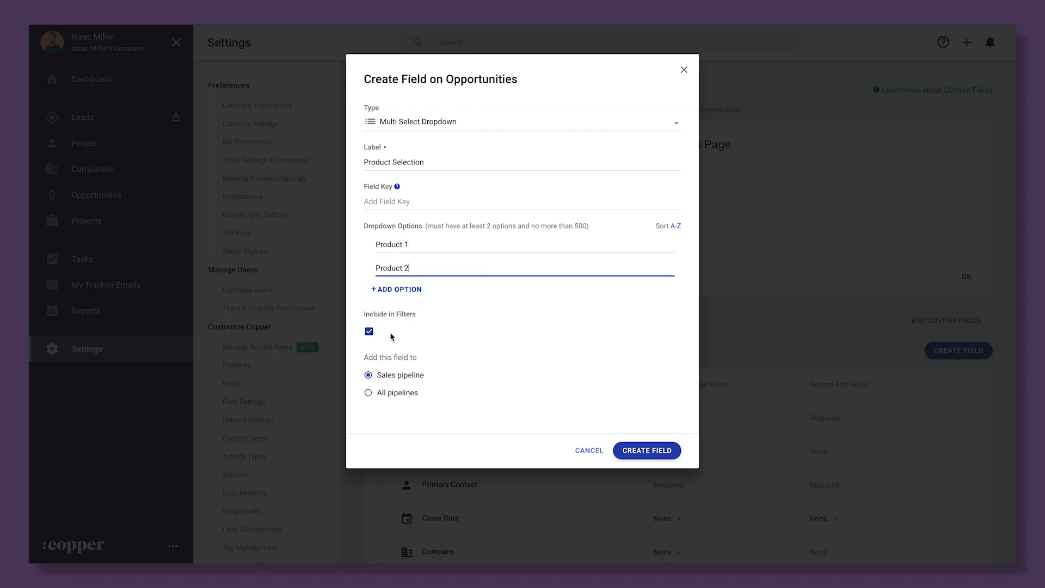
click(635, 452)
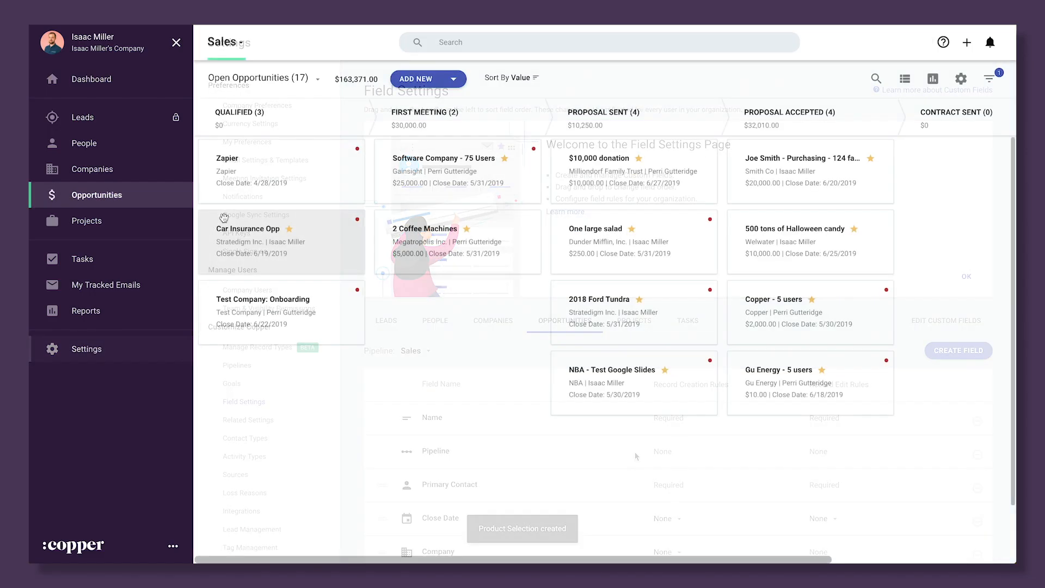
In the details of the "Car Insurance Opp" opportunity, set Product Selection to Product 1
click(224, 217)
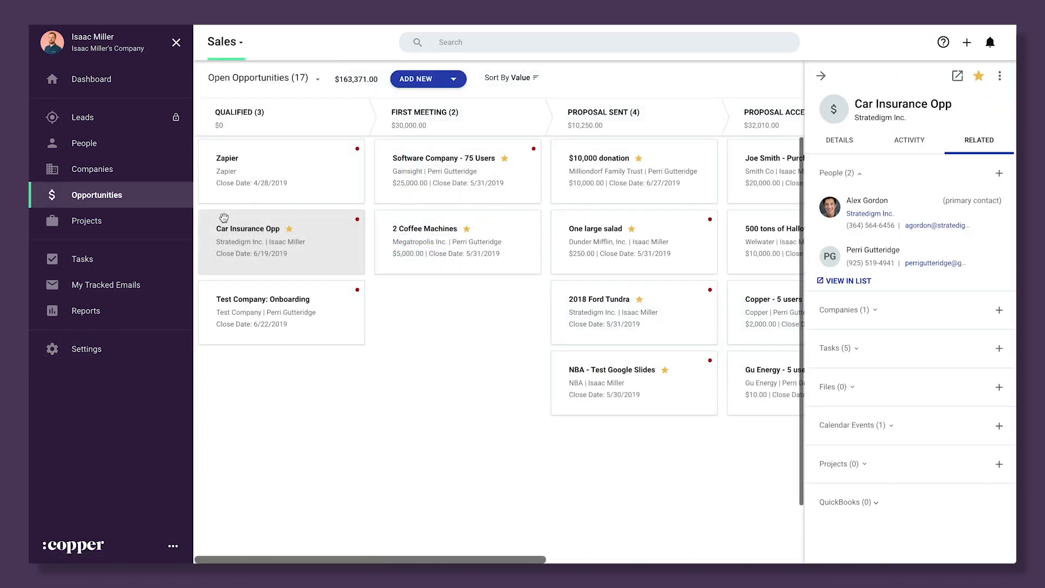
click(824, 144)
scroll(880, 433, down, 3)
click(873, 447)
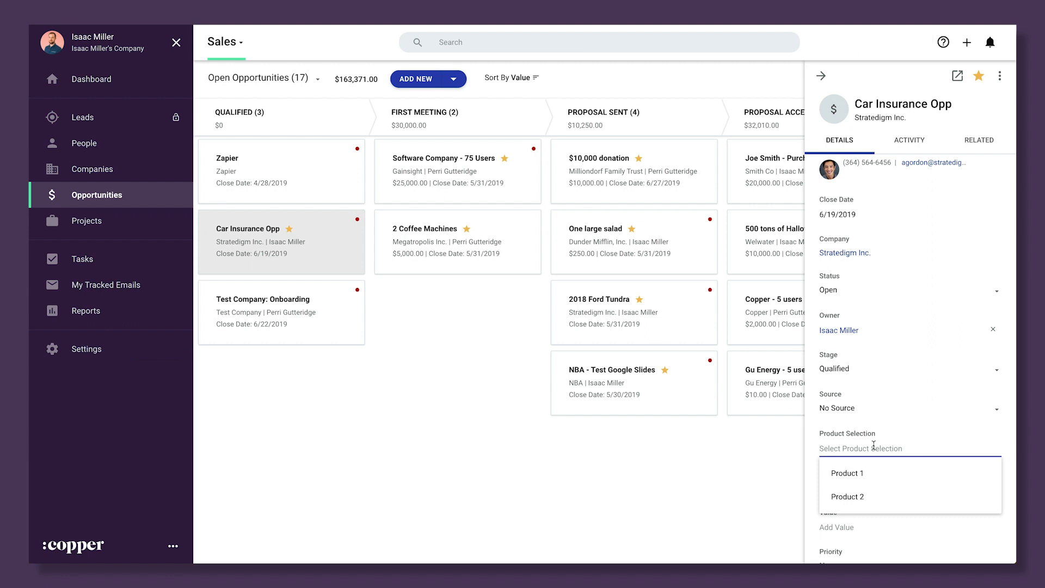
click(866, 473)
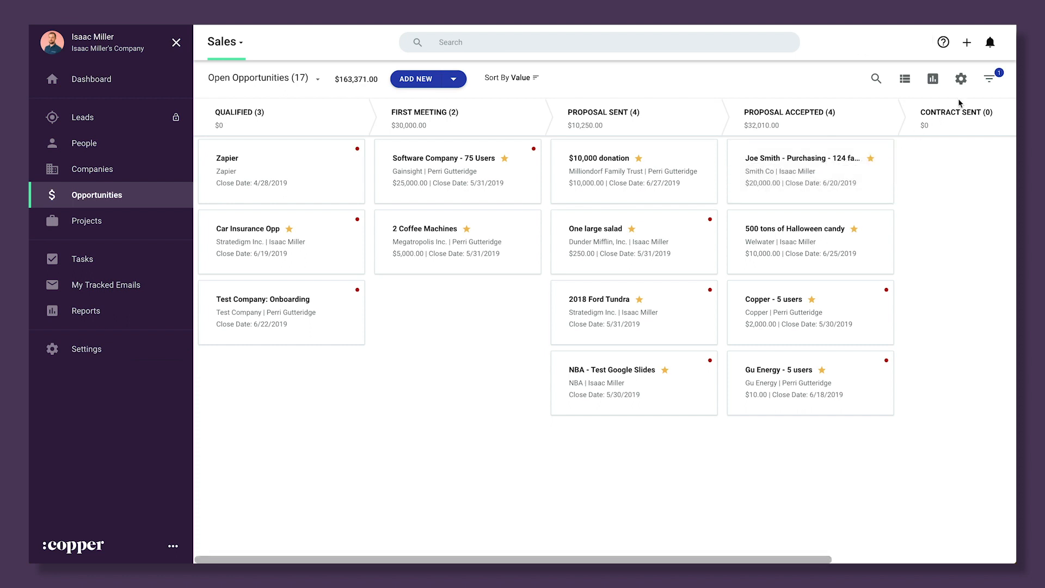
Filter the Sales pipeline to opportunities whose Product Selection is Product 1 and view the filtered board
click(988, 79)
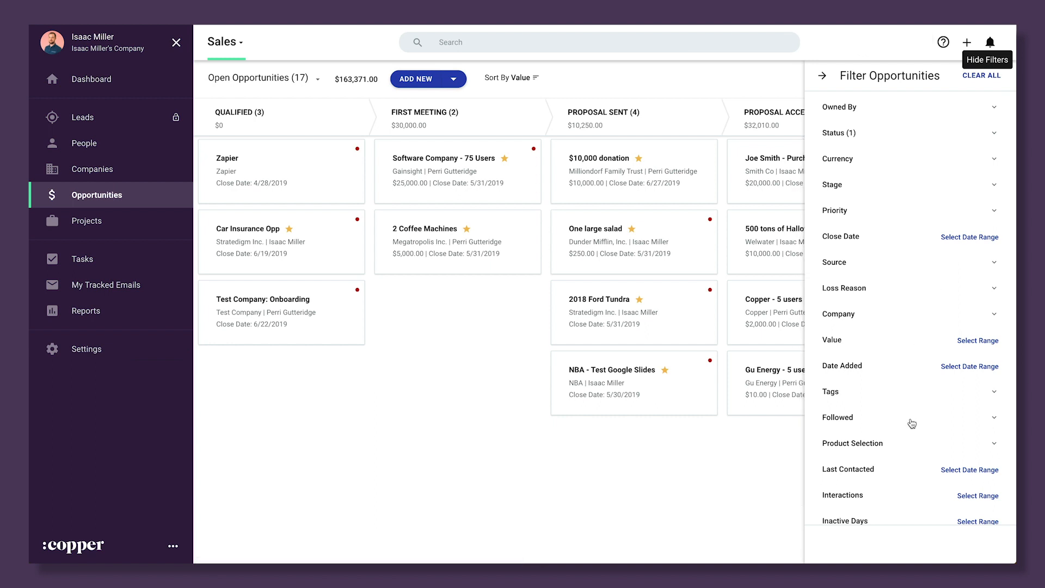
click(899, 449)
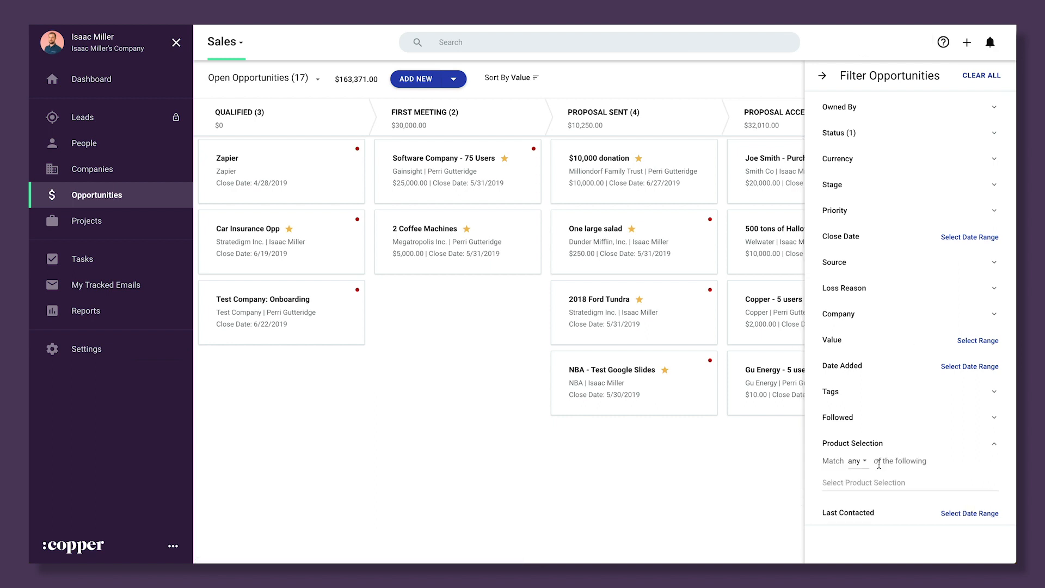
click(869, 477)
scroll(868, 477, down, 3)
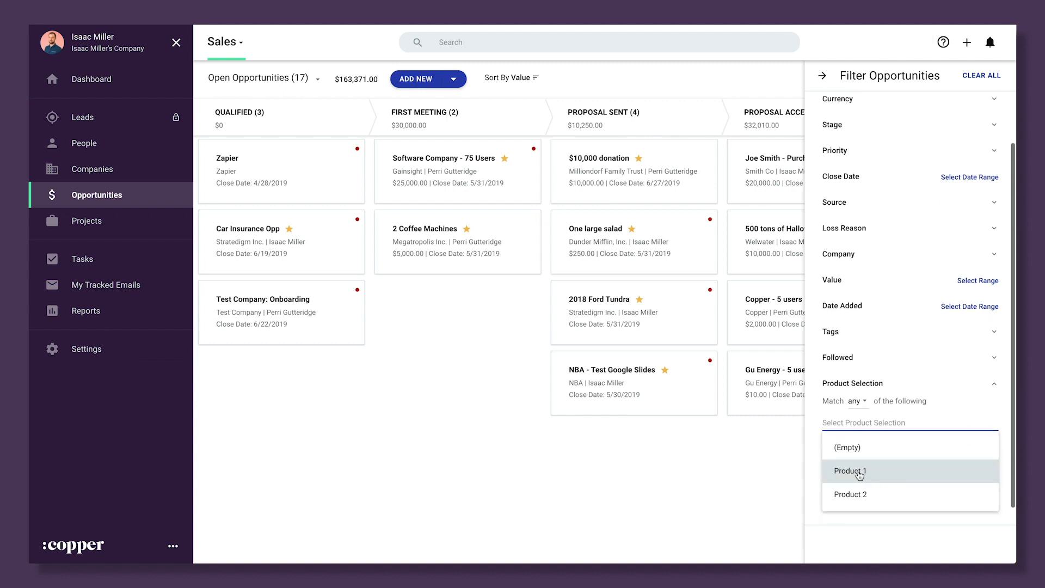
click(859, 475)
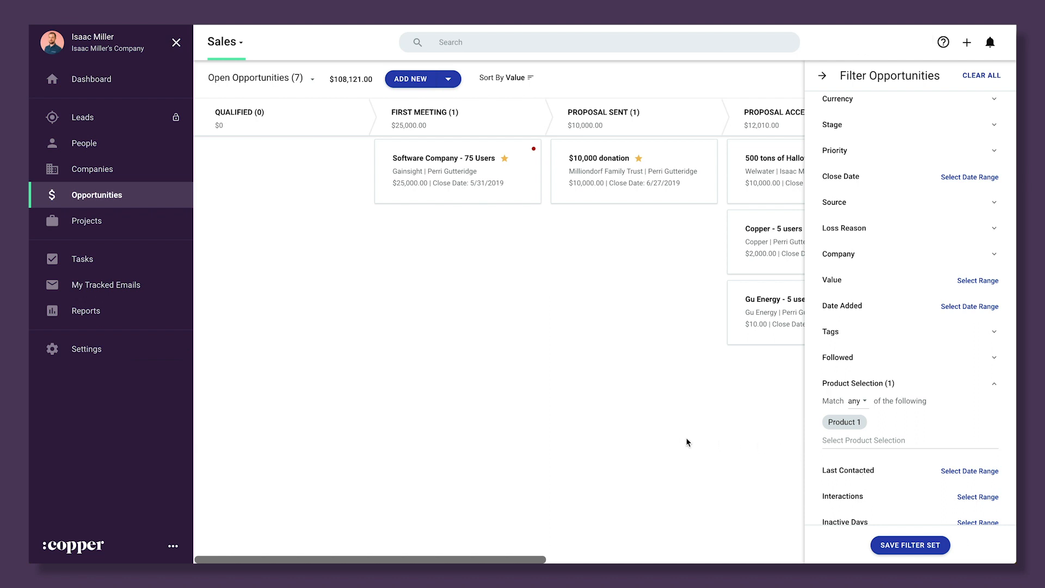
click(822, 76)
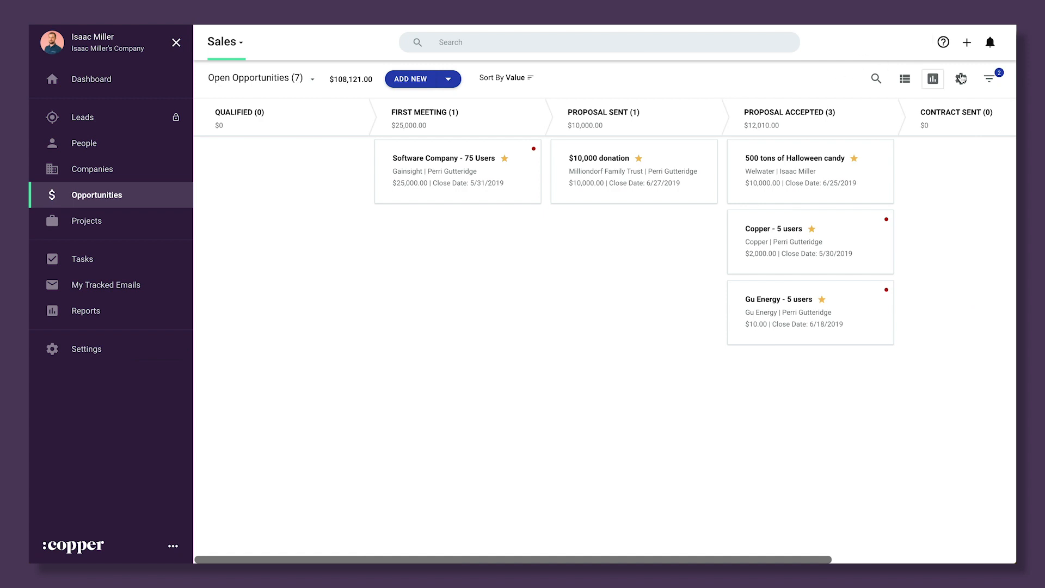
Replace the Product 1 value in the Product Selection filter with Product 2
click(989, 80)
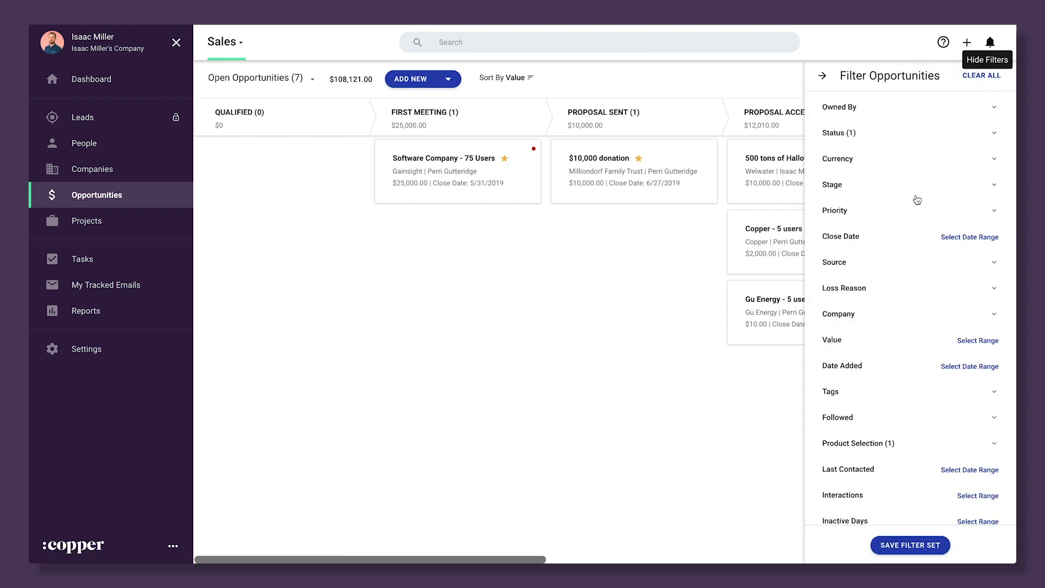
click(890, 443)
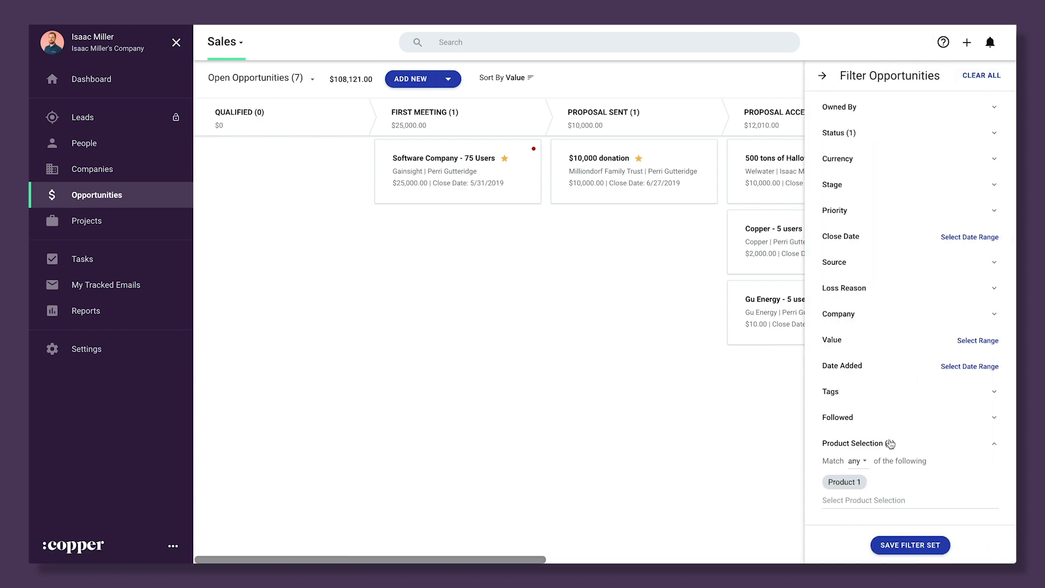
click(869, 482)
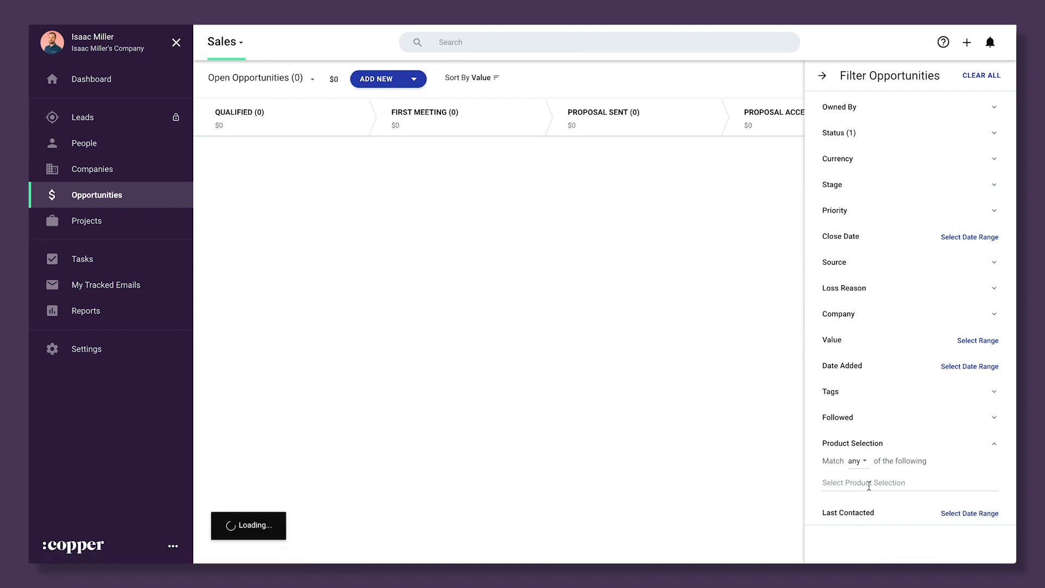
scroll(868, 519, down, 3)
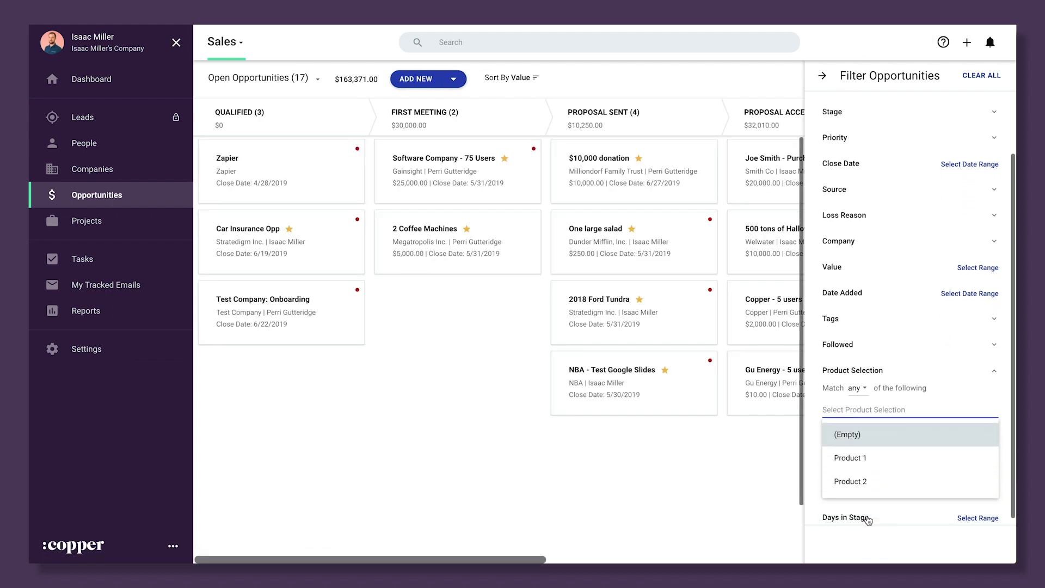
click(863, 491)
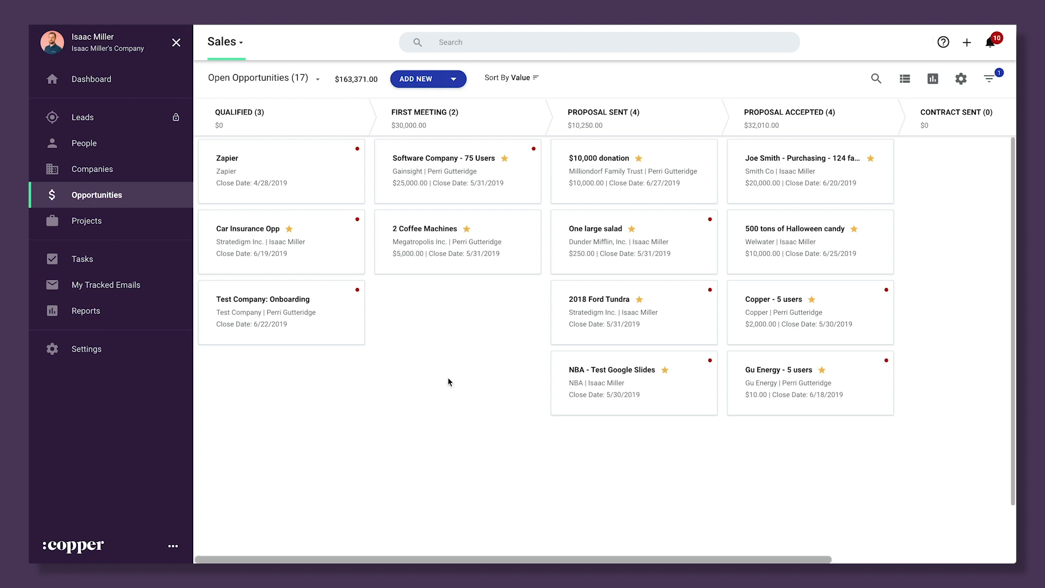
Set the close date of the "Car Insurance Opp" opportunity to 6/21/2019
click(319, 261)
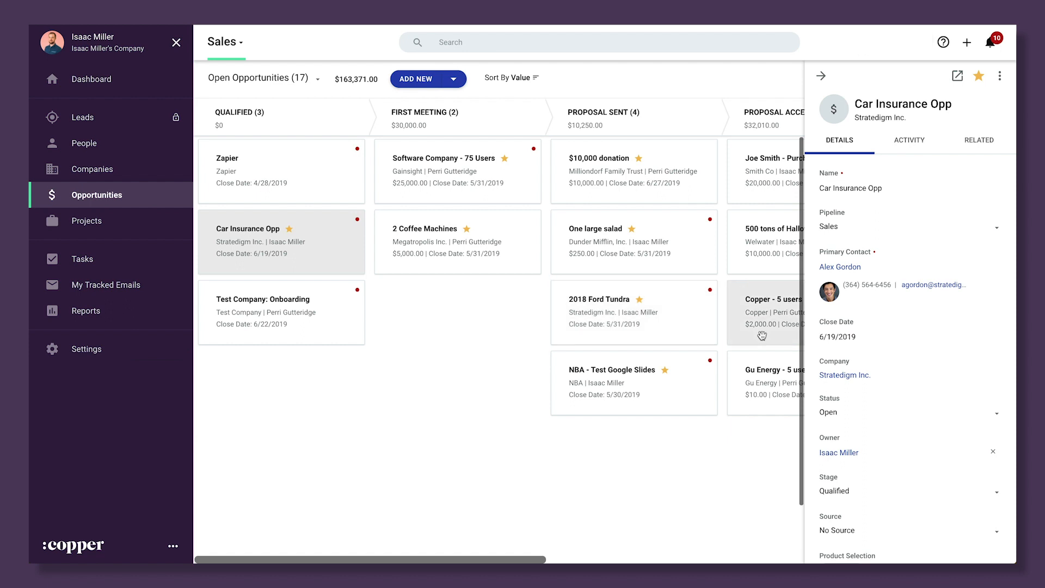
click(857, 336)
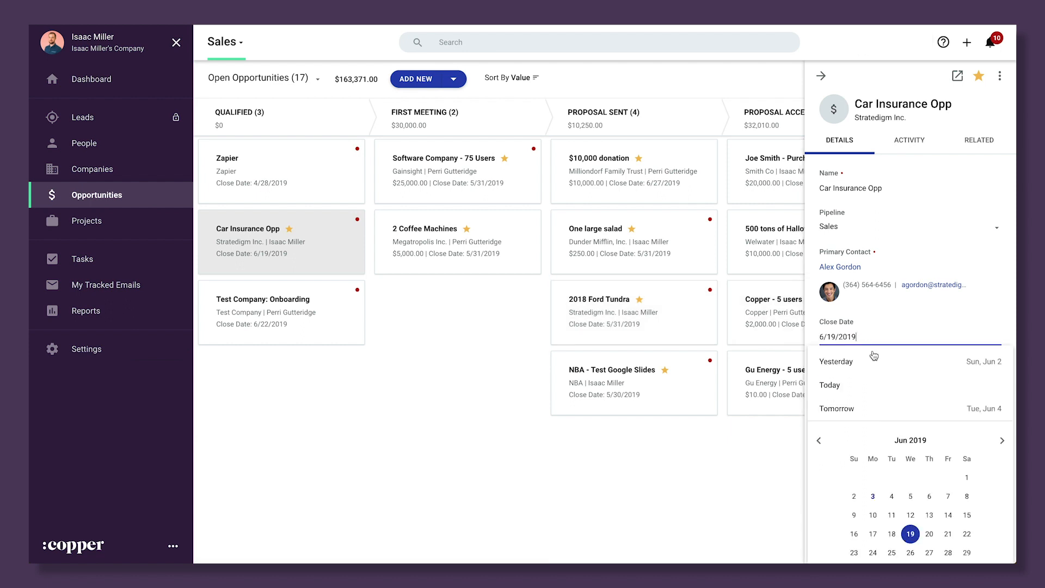
click(906, 393)
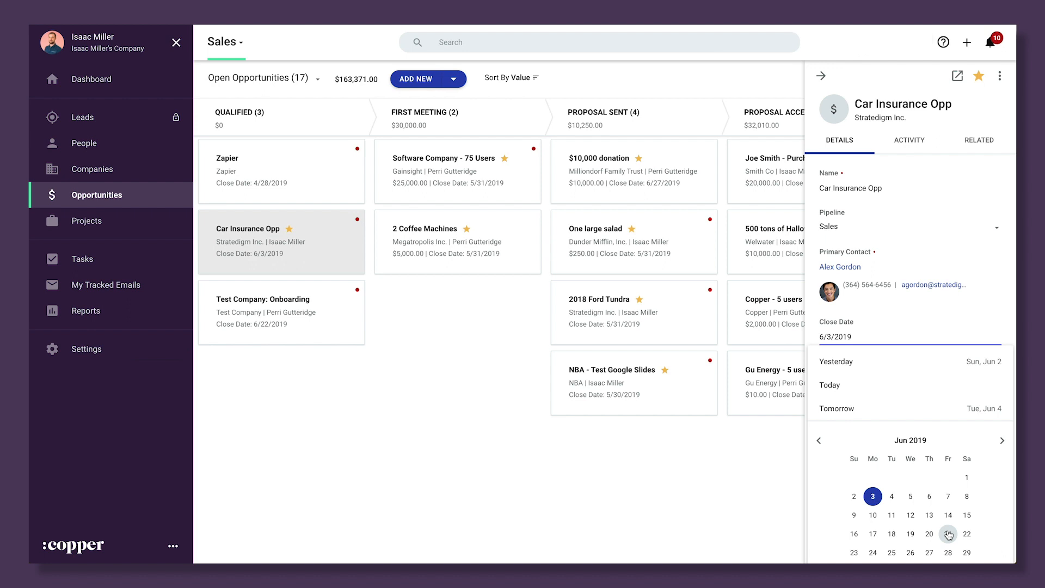
click(948, 534)
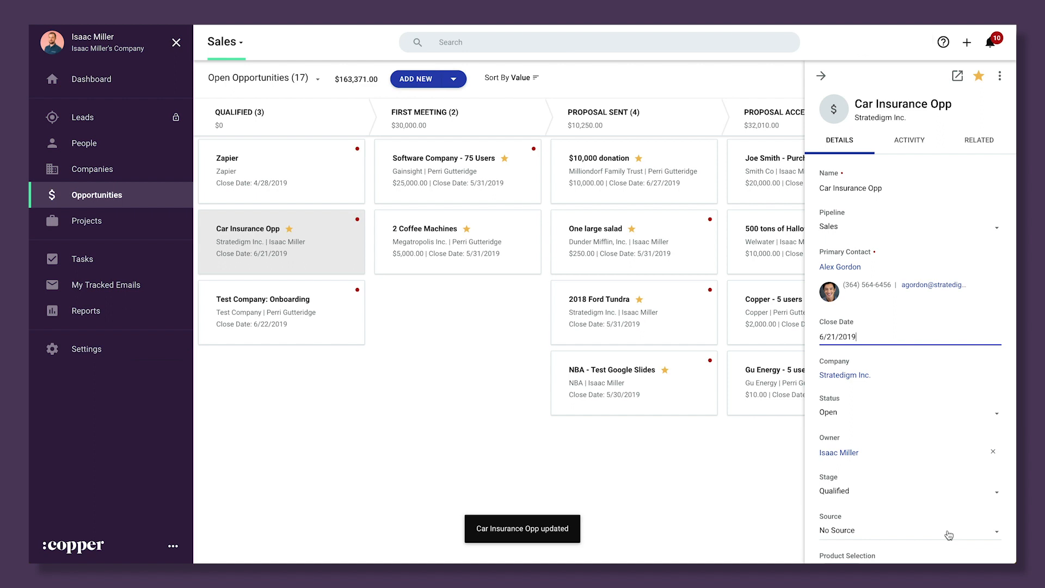
click(498, 418)
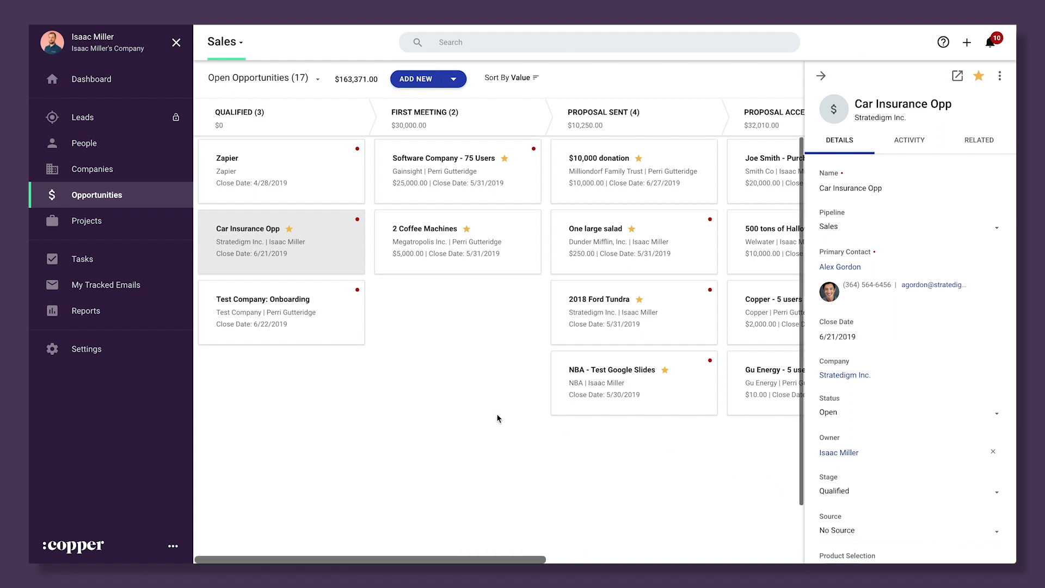
Open the Pipeline Summary Total report and examine the value per stage in the chart and the stage table
click(96, 314)
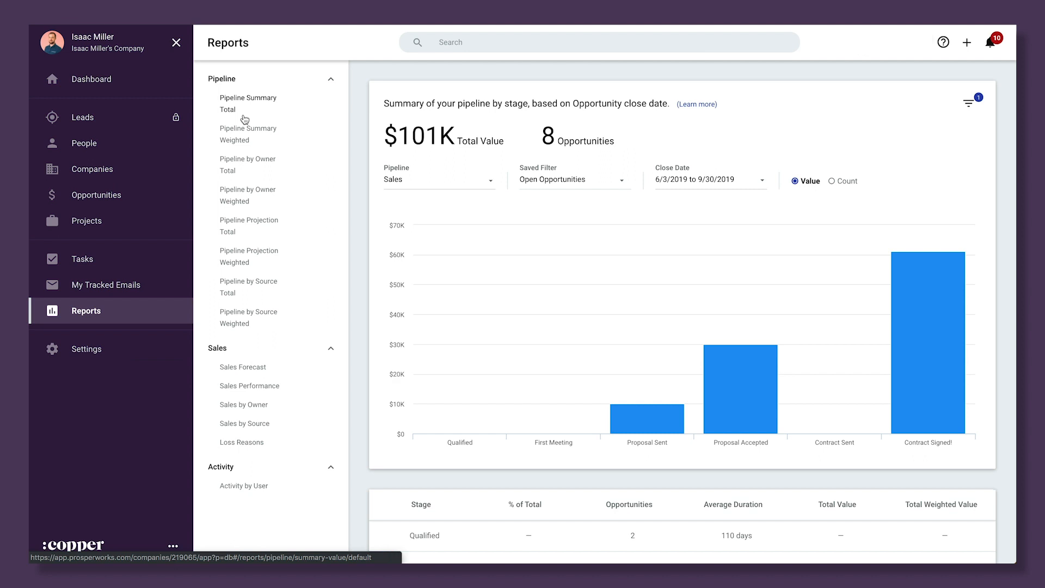
mouse_move(613, 290)
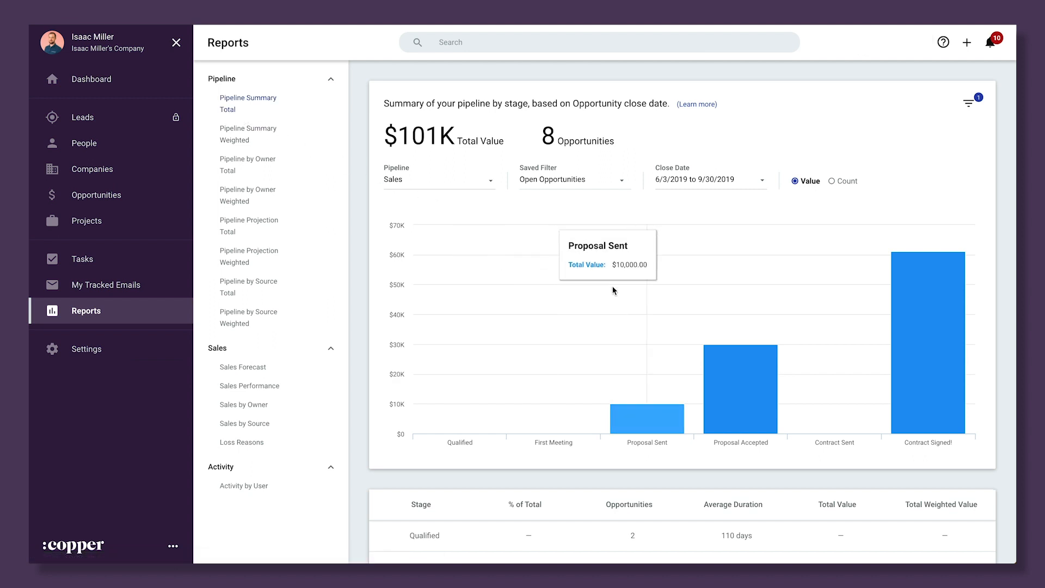
mouse_move(716, 351)
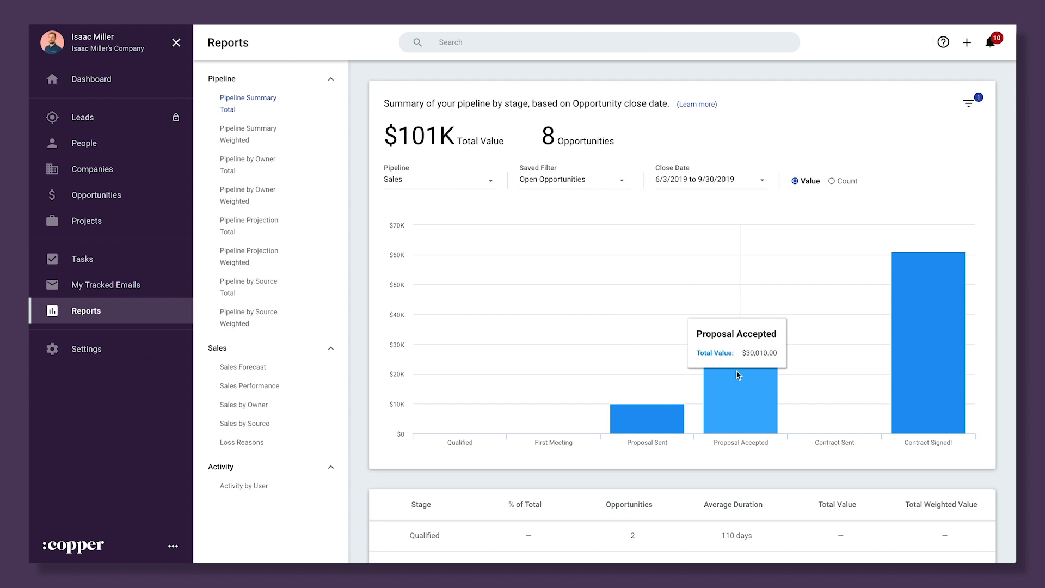
scroll(738, 375, down, 3)
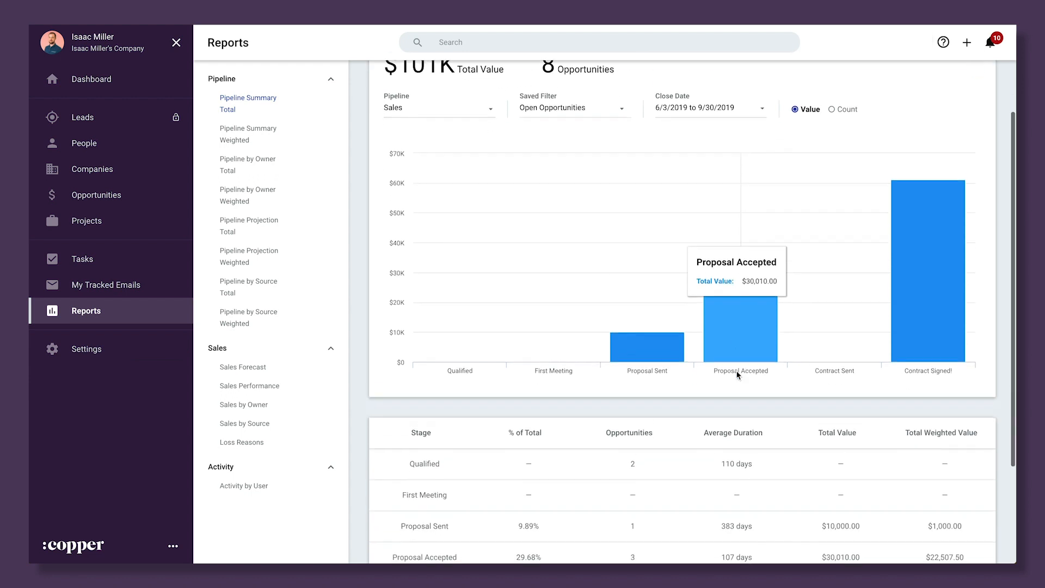
scroll(738, 375, down, 1)
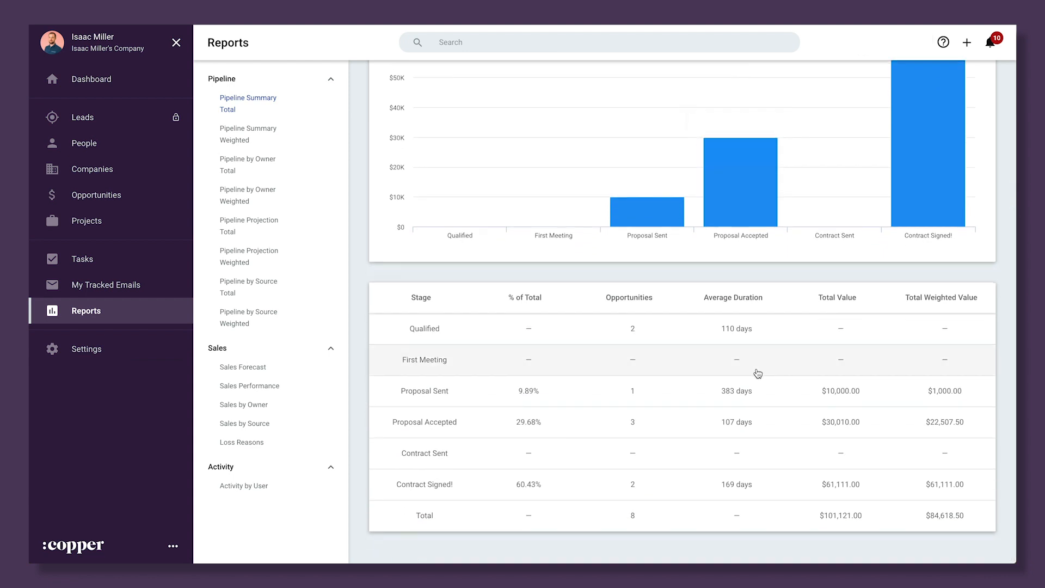
scroll(758, 374, up, 3)
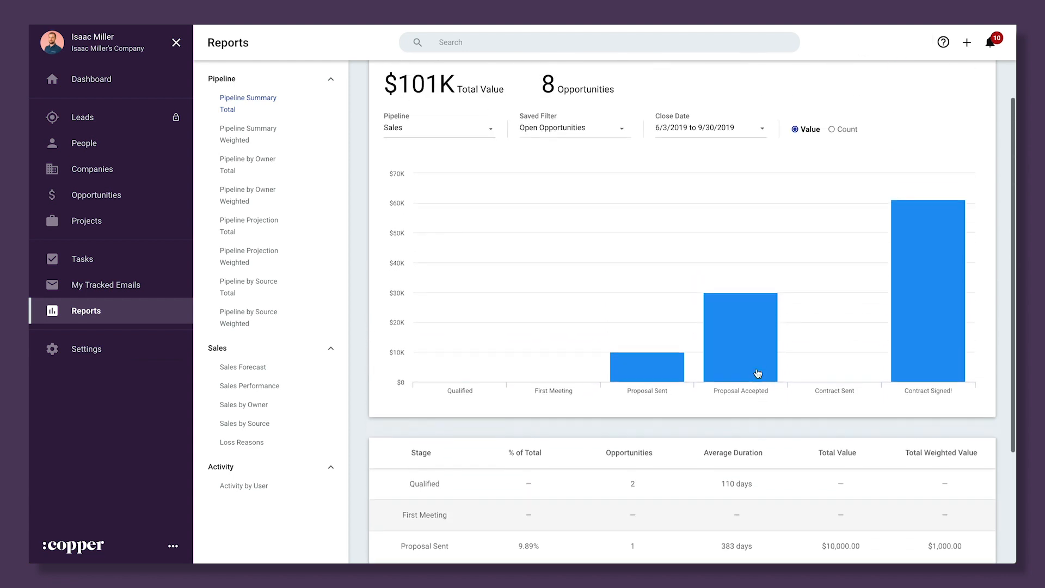
scroll(757, 374, up, 1)
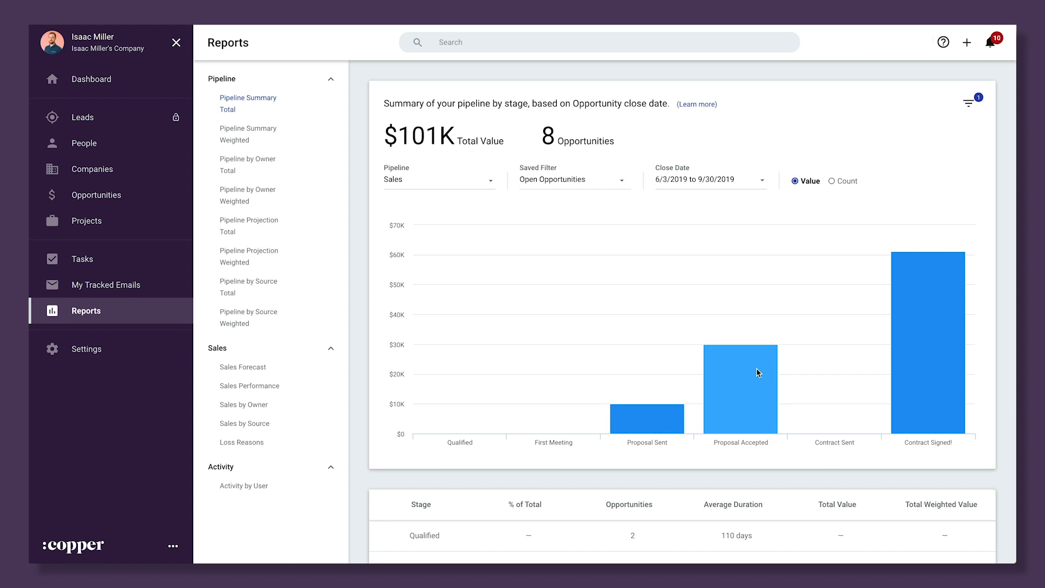
Set the Close Date range of the Pipeline Summary Total report to This Year and apply it
click(721, 185)
click(711, 324)
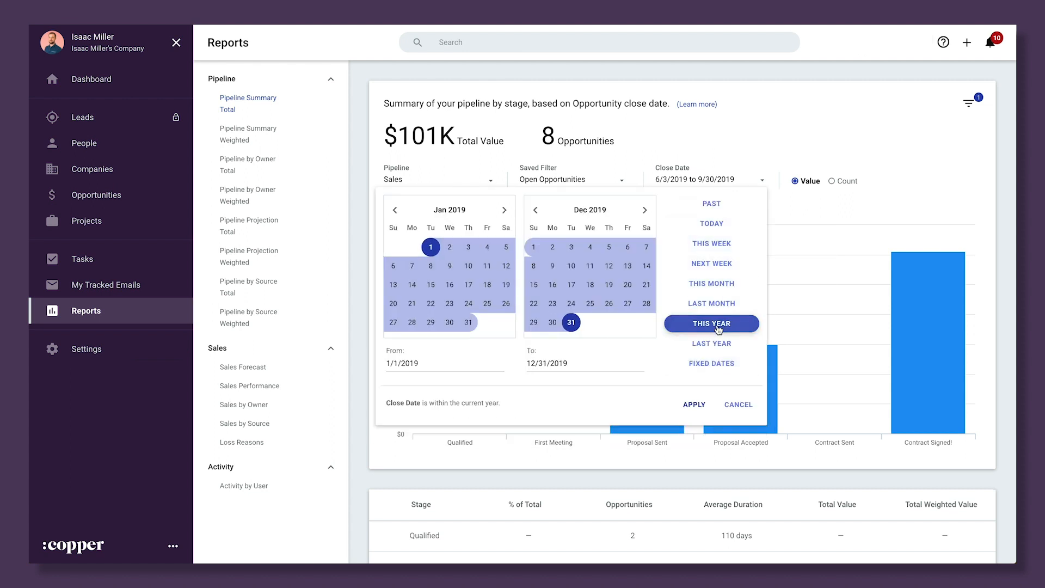
click(695, 407)
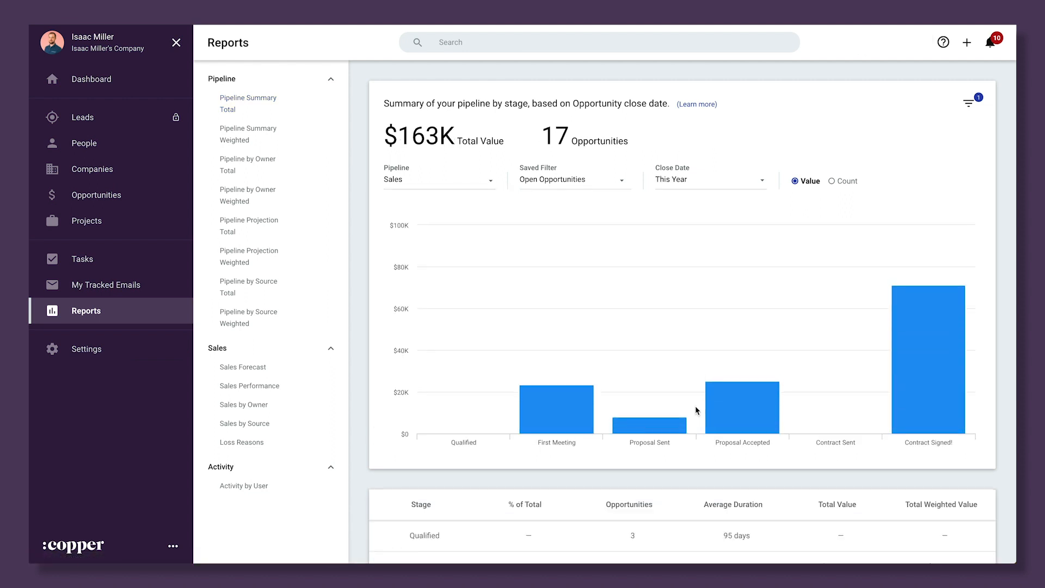
mouse_move(573, 378)
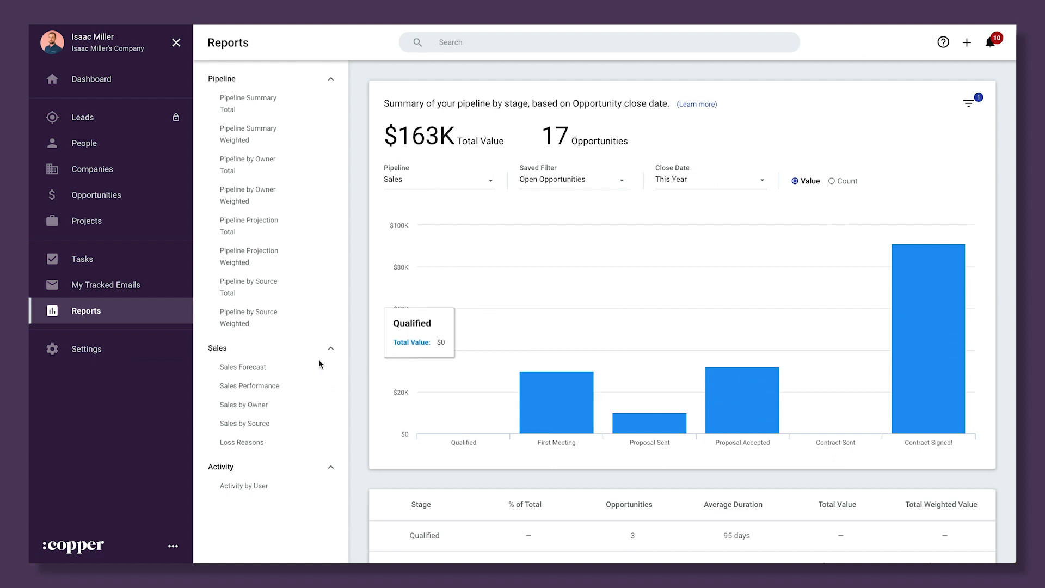
Open the Sales Forecast report, inspect its monthly bars, and switch the period grouping to Weekly and finally Quarterly
click(260, 368)
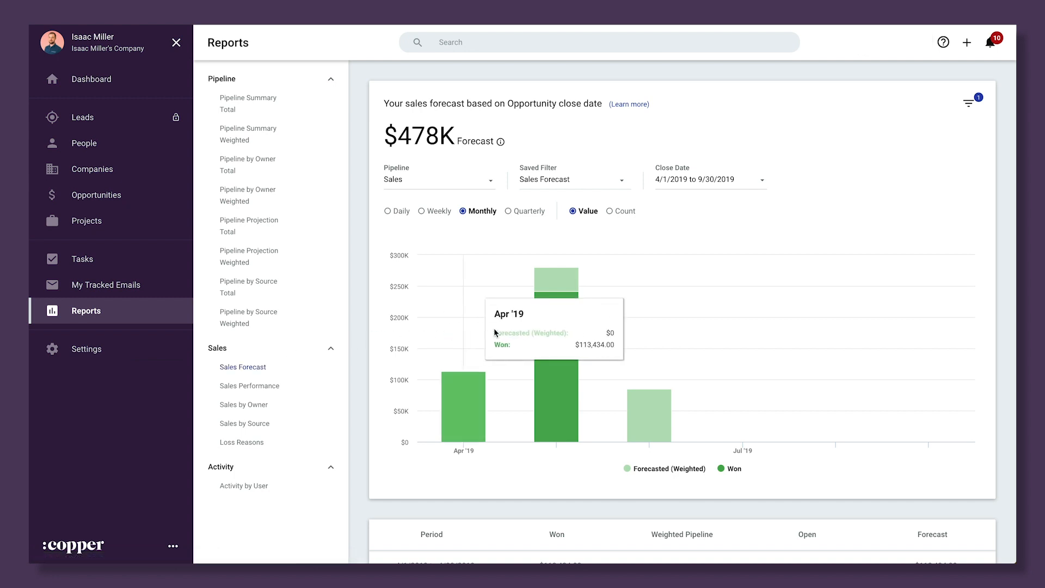
mouse_move(548, 341)
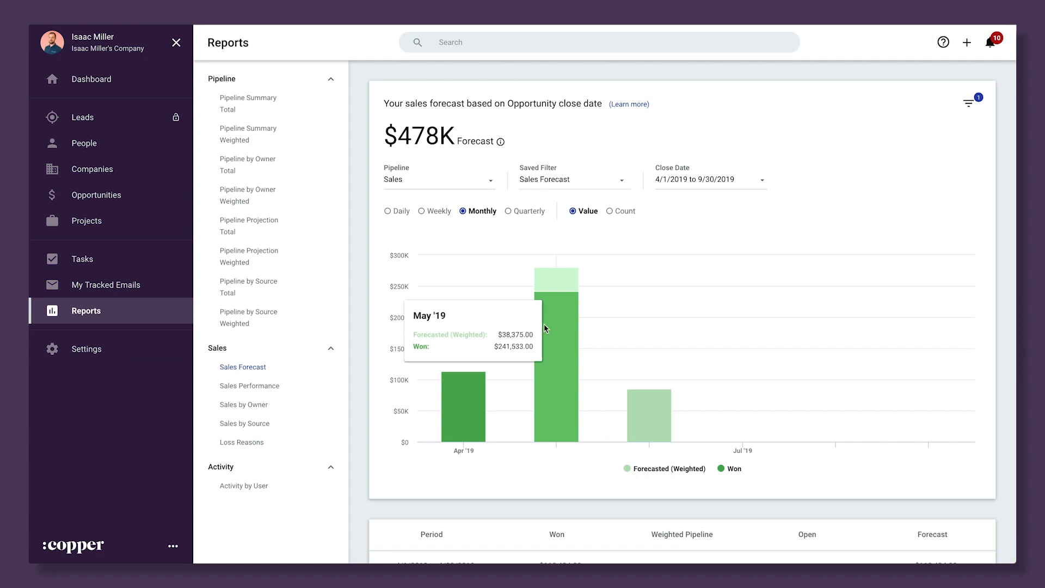
click(438, 212)
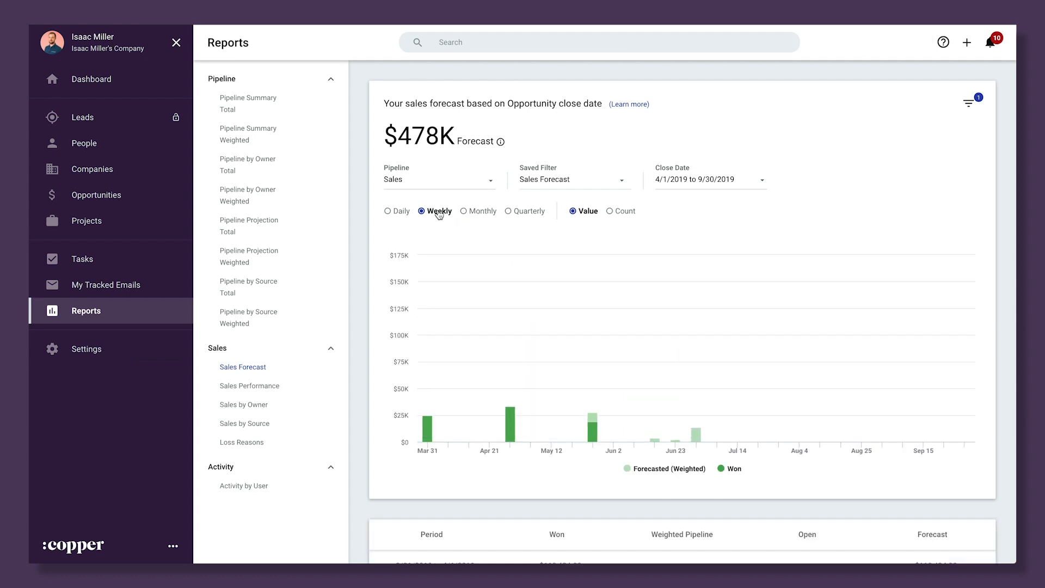
click(531, 212)
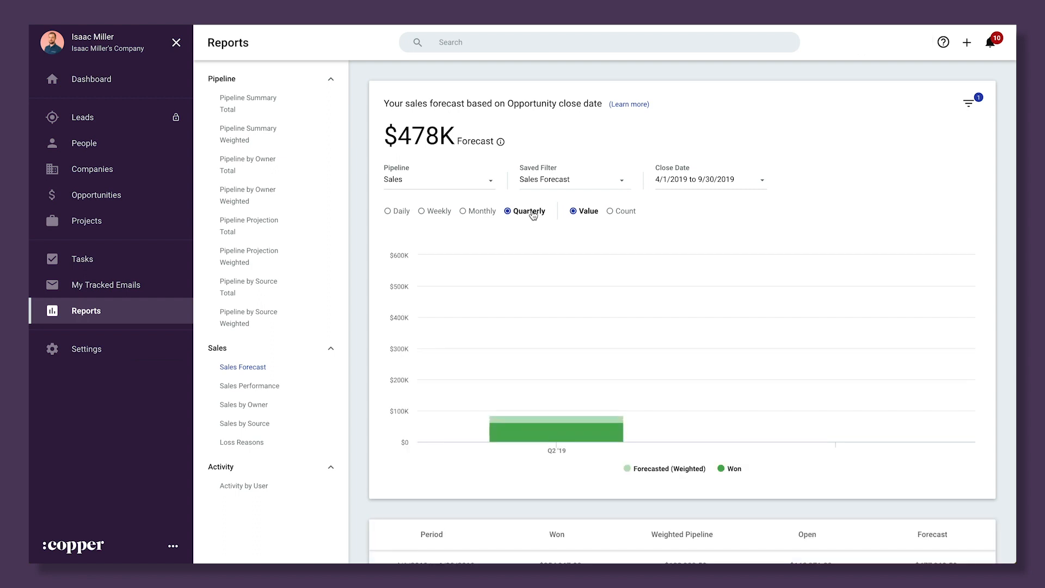
Filter the Sales Forecast report to opportunities whose Product Selection is Product 1
click(974, 105)
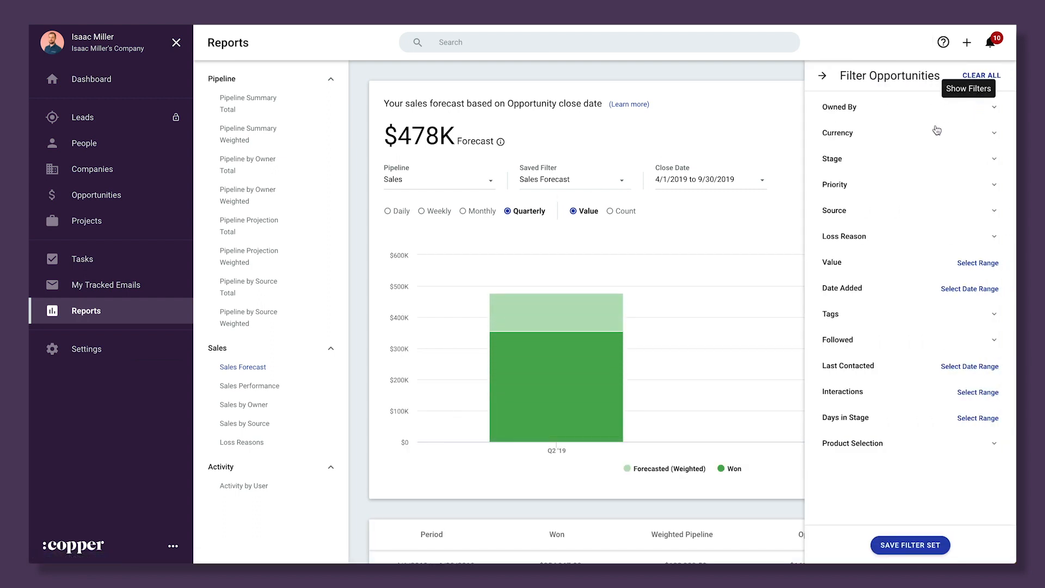
click(876, 444)
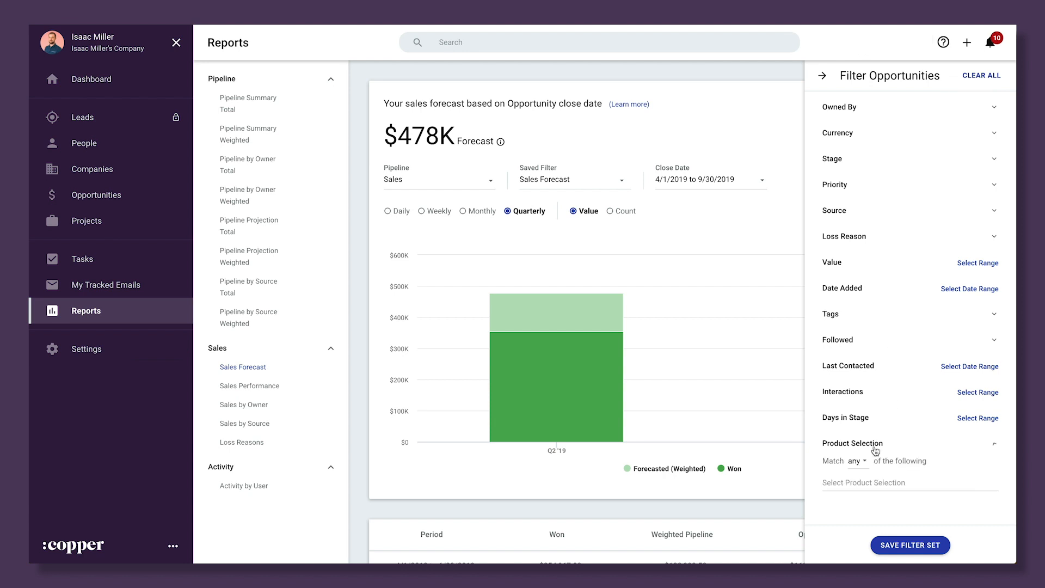
click(854, 477)
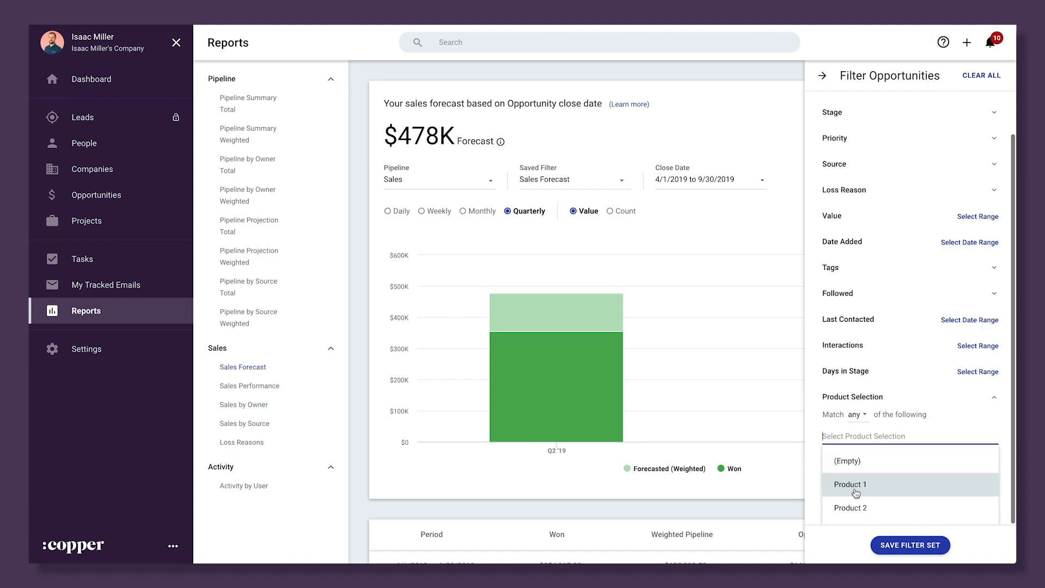
click(853, 492)
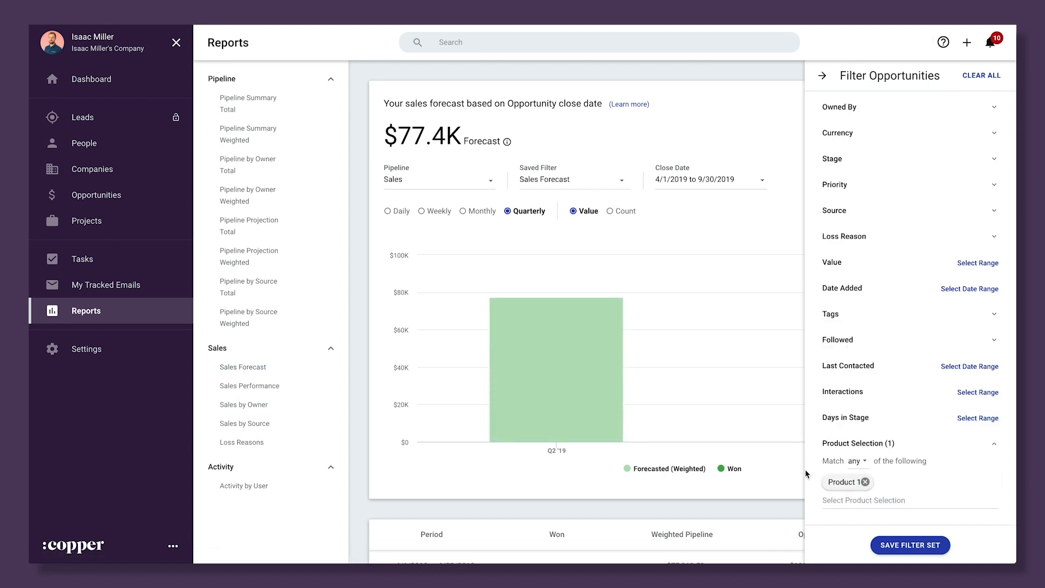
Open the Sales by Source report and examine the won, lost, abandoned and open values per source in the chart and table
click(257, 428)
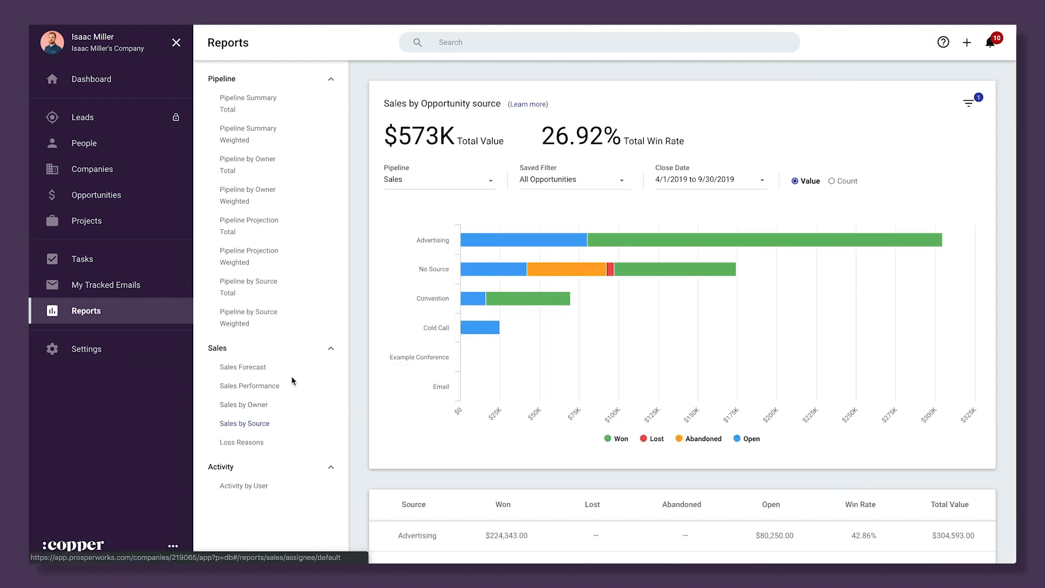
mouse_move(519, 238)
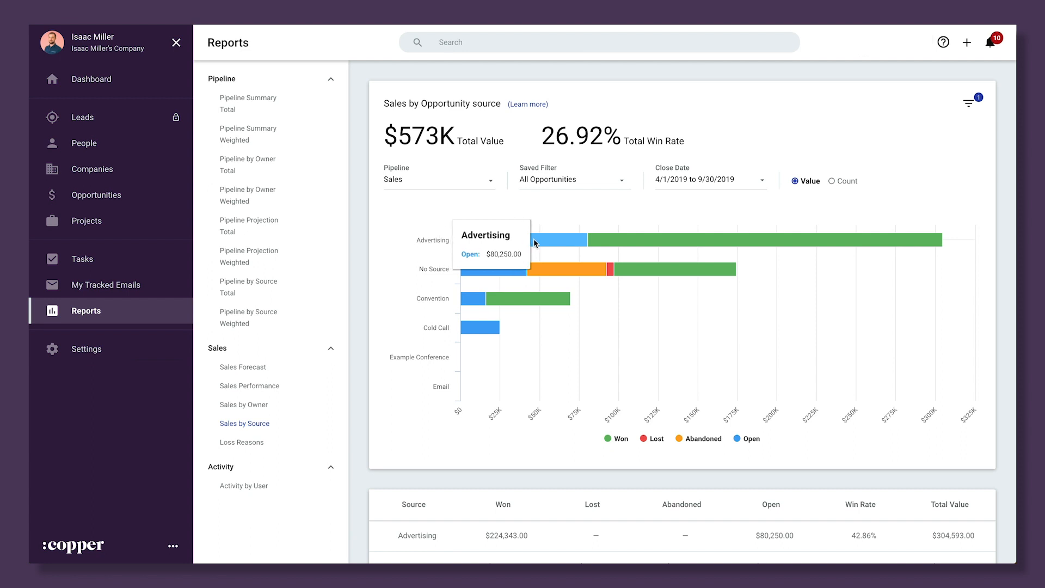
mouse_move(634, 246)
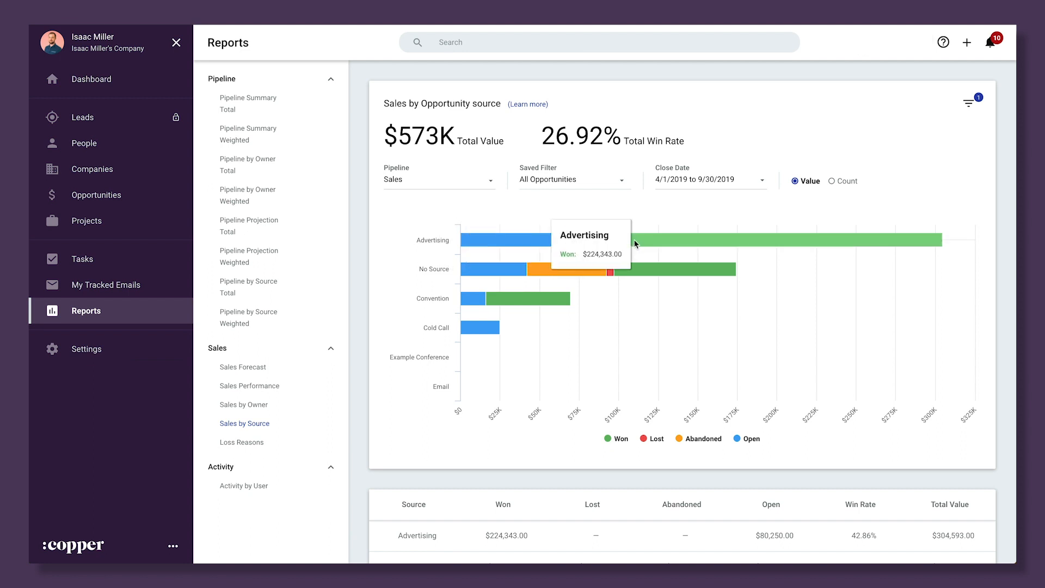
mouse_move(579, 270)
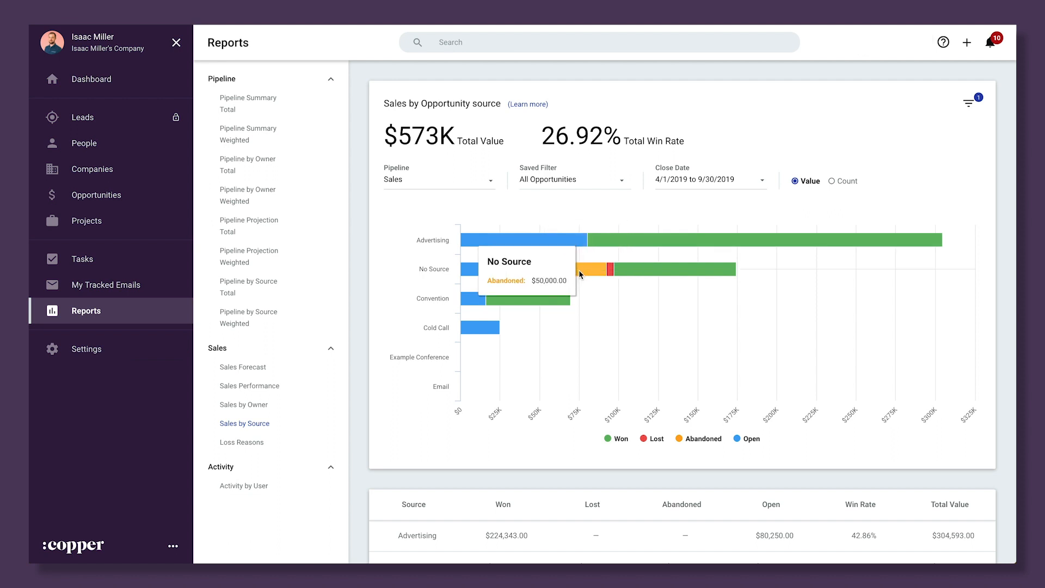
mouse_move(611, 269)
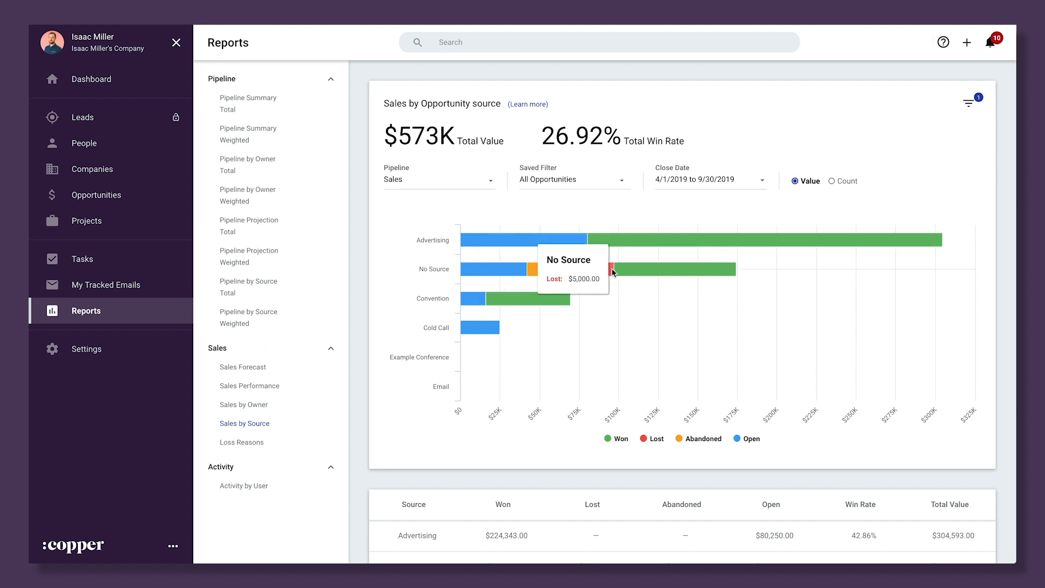
scroll(649, 405, down, 4)
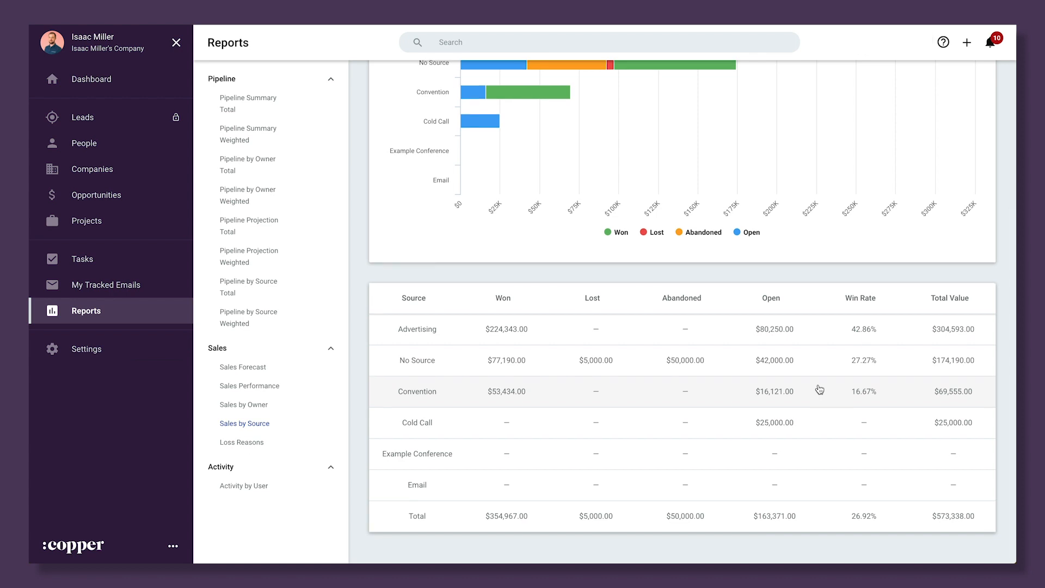
scroll(819, 389, up, 4)
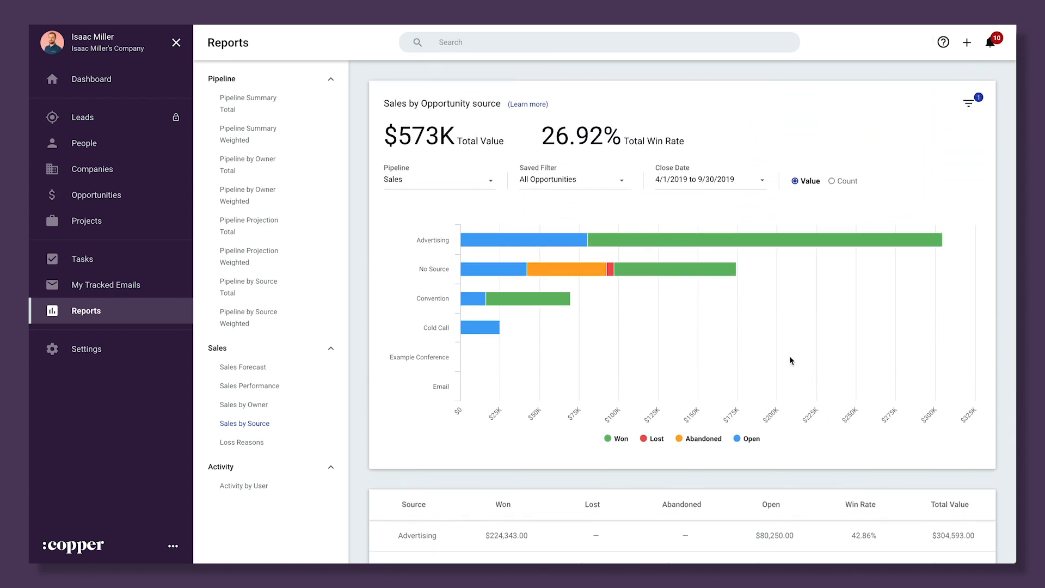